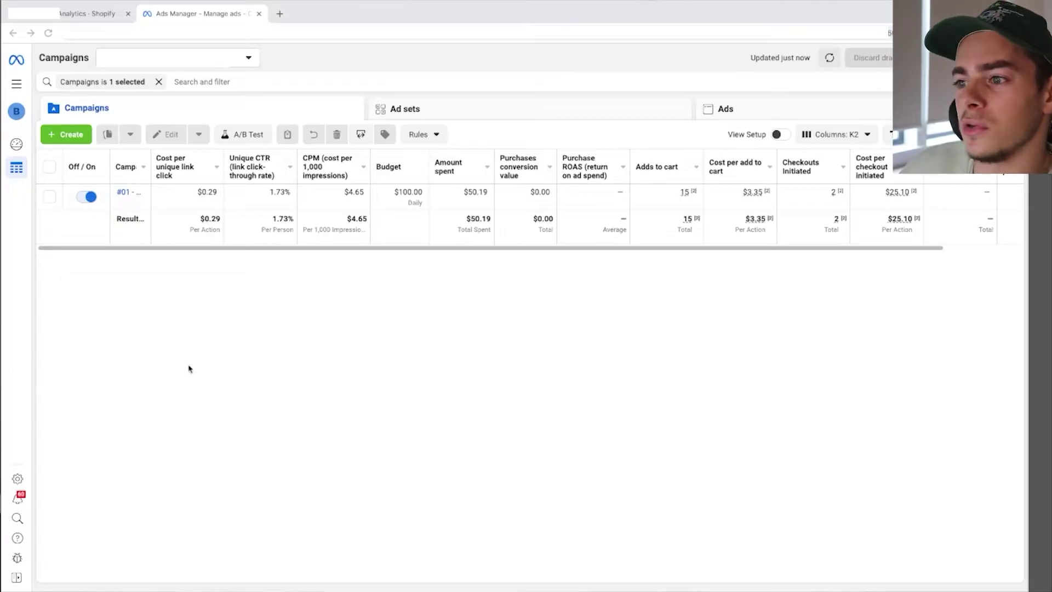
# Step: Open the campaign's settings for editing to change its daily budget
pyautogui.moveTo(128, 194)
pyautogui.click(134, 201)
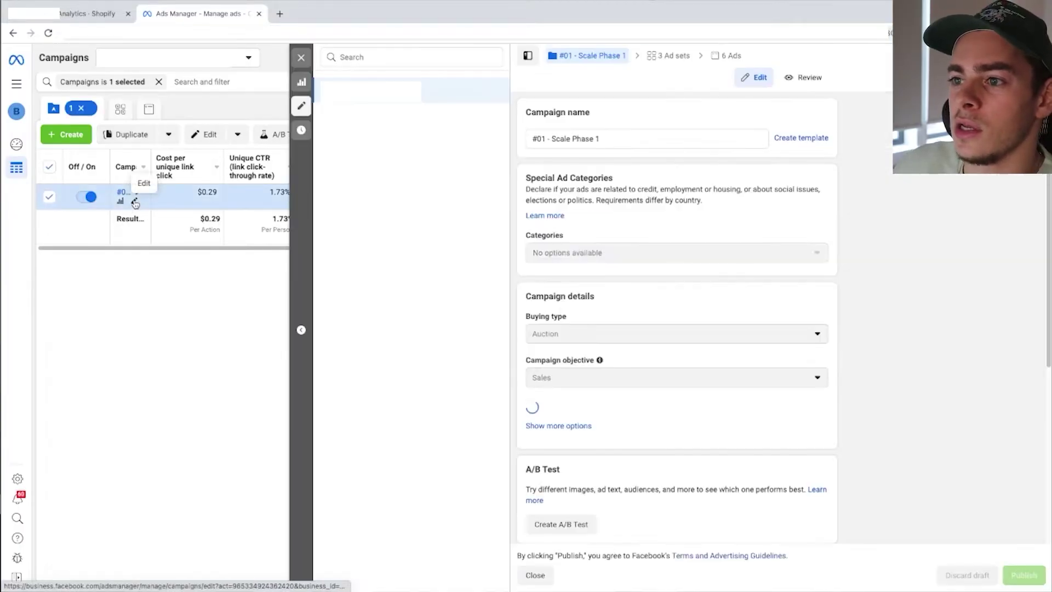
pyautogui.scroll(-1, 527, 307)
pyautogui.scroll(-2, 534, 312)
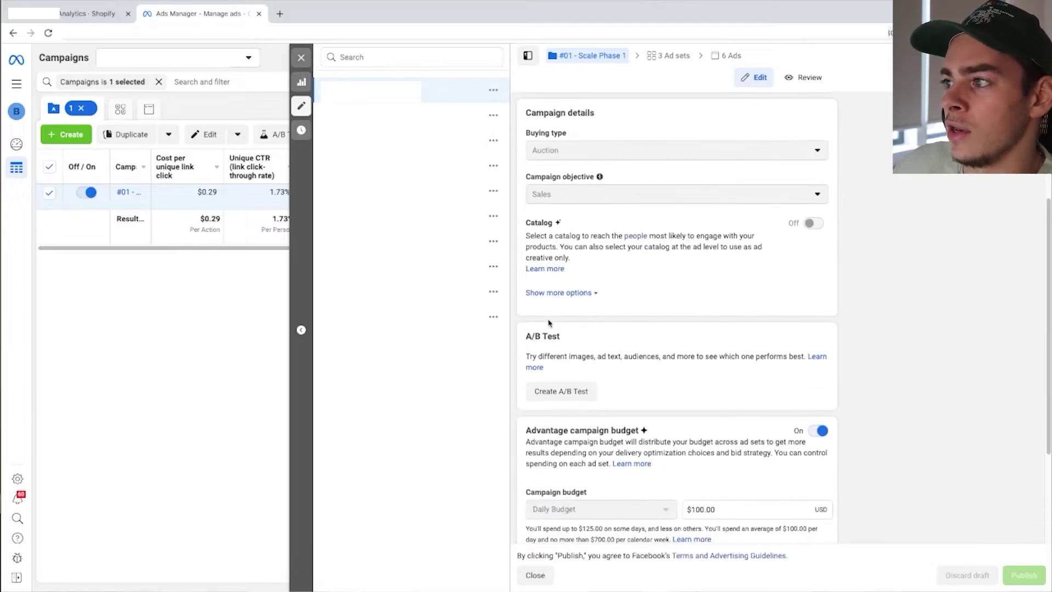
pyautogui.scroll(-2, 543, 316)
pyautogui.scroll(-1, 549, 321)
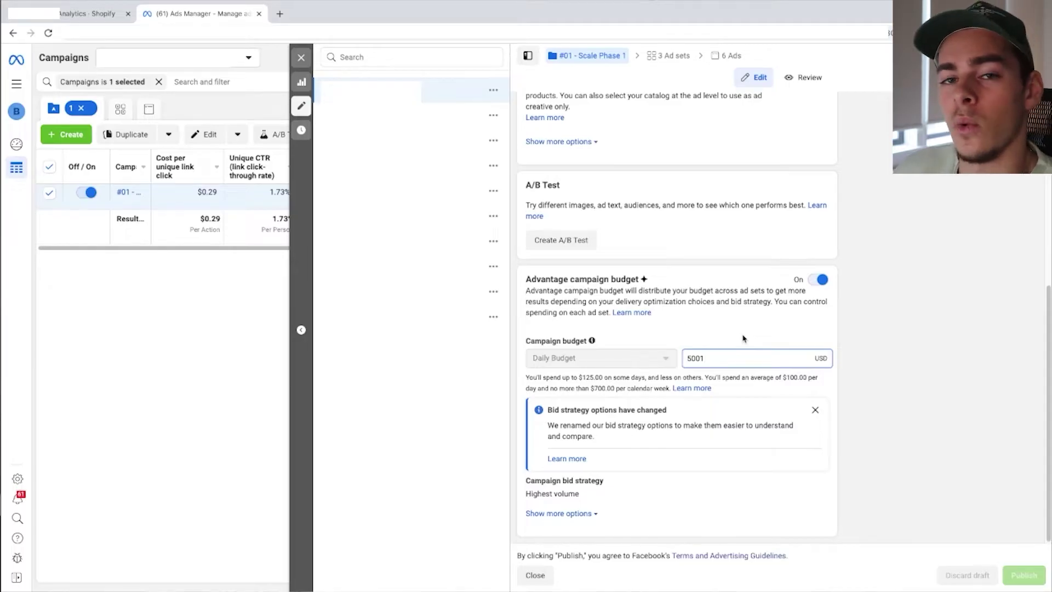
# Step: Commit the $5,001.00 daily budget so the campaign draft saves
pyautogui.click(743, 338)
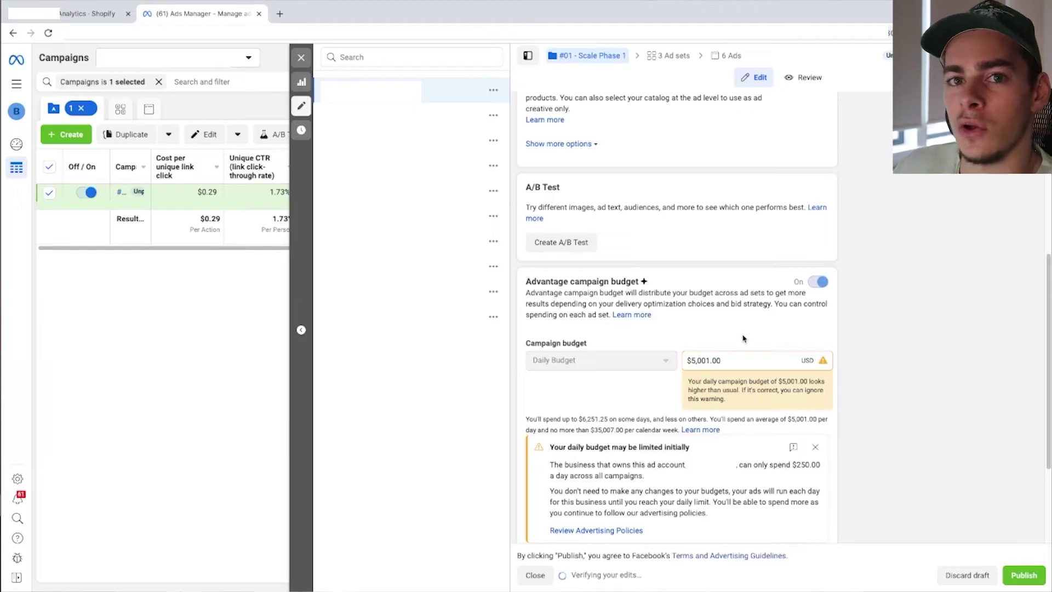
pyautogui.scroll(-1, 810, 419)
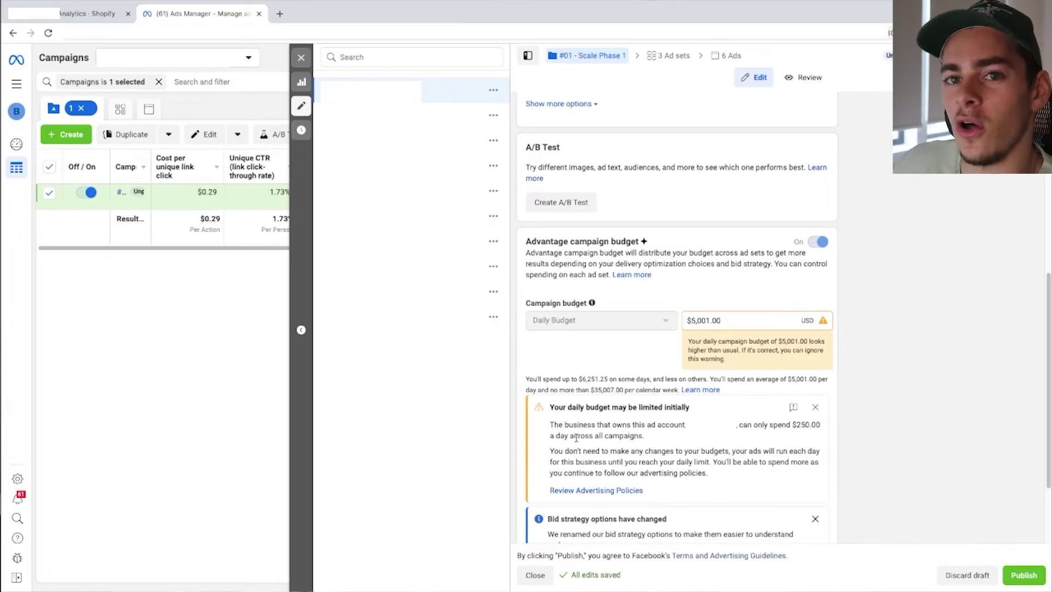
# Step: Discard the budget draft, keeping the campaign at $100.00 daily
pyautogui.click(964, 576)
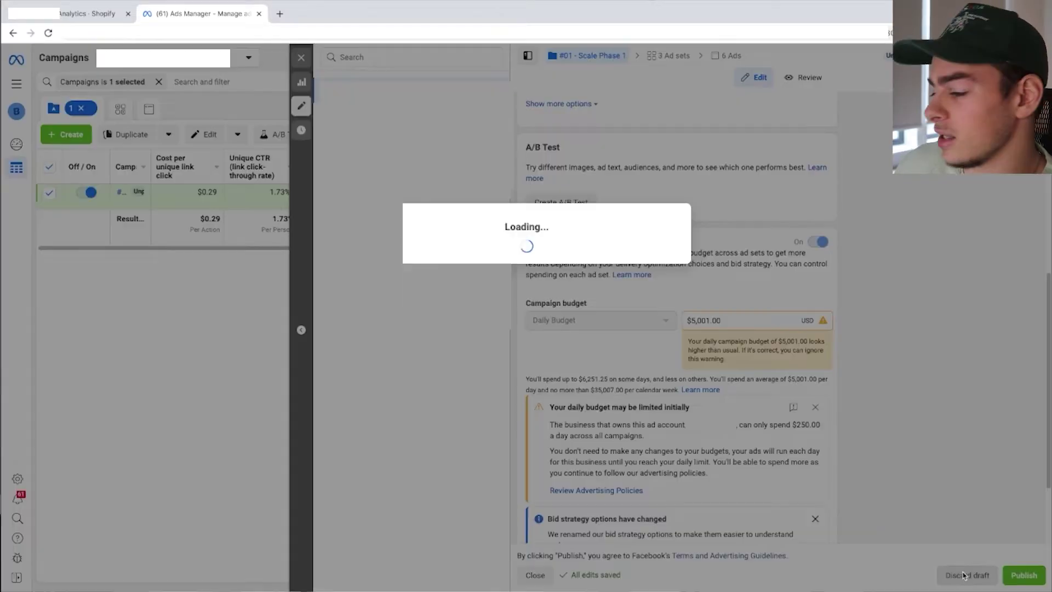
pyautogui.click(630, 254)
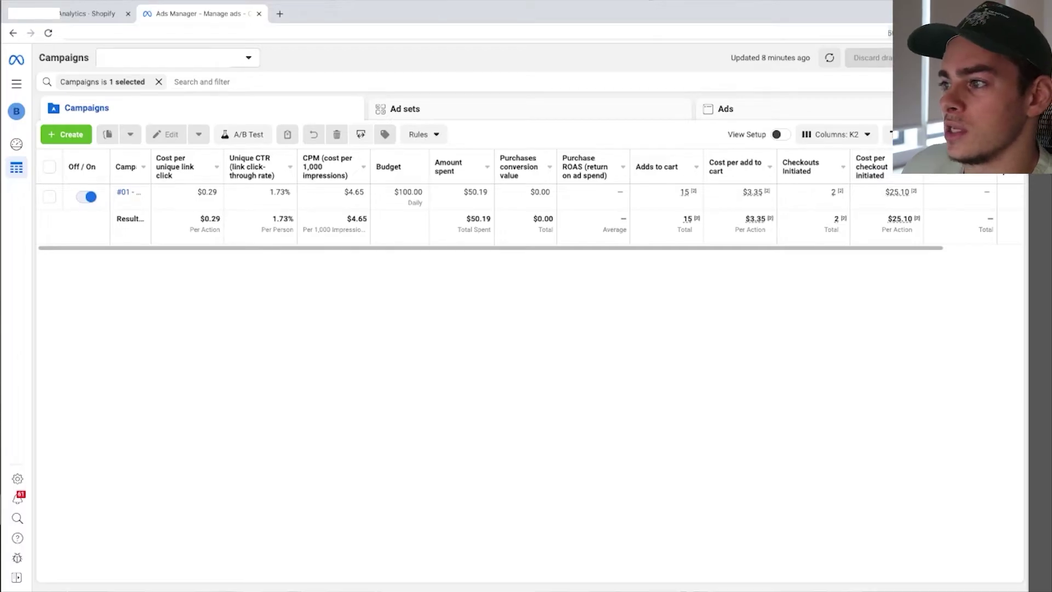
pyautogui.moveTo(735, 167)
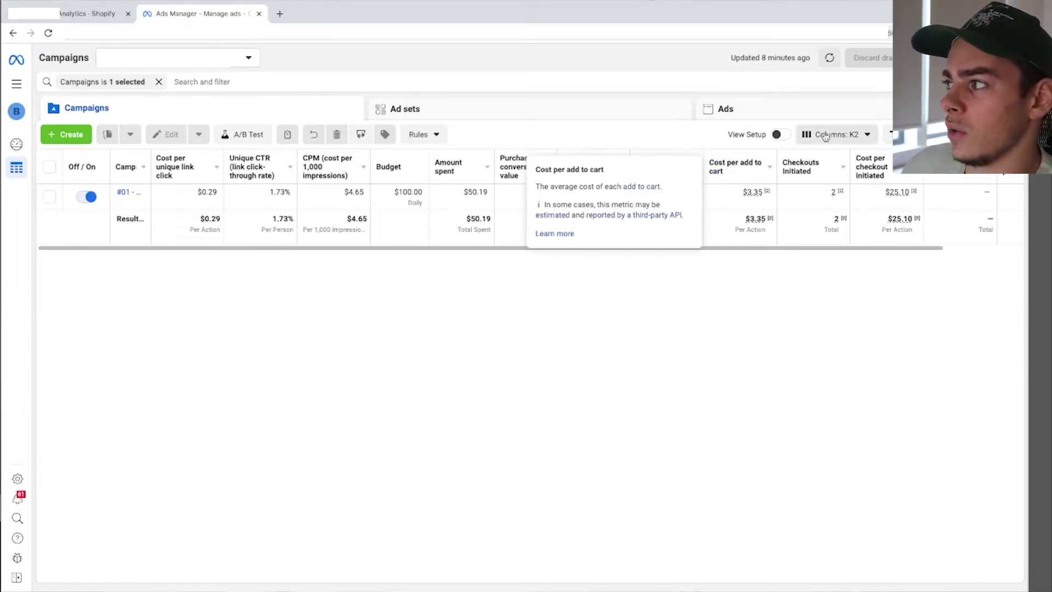
pyautogui.click(970, 108)
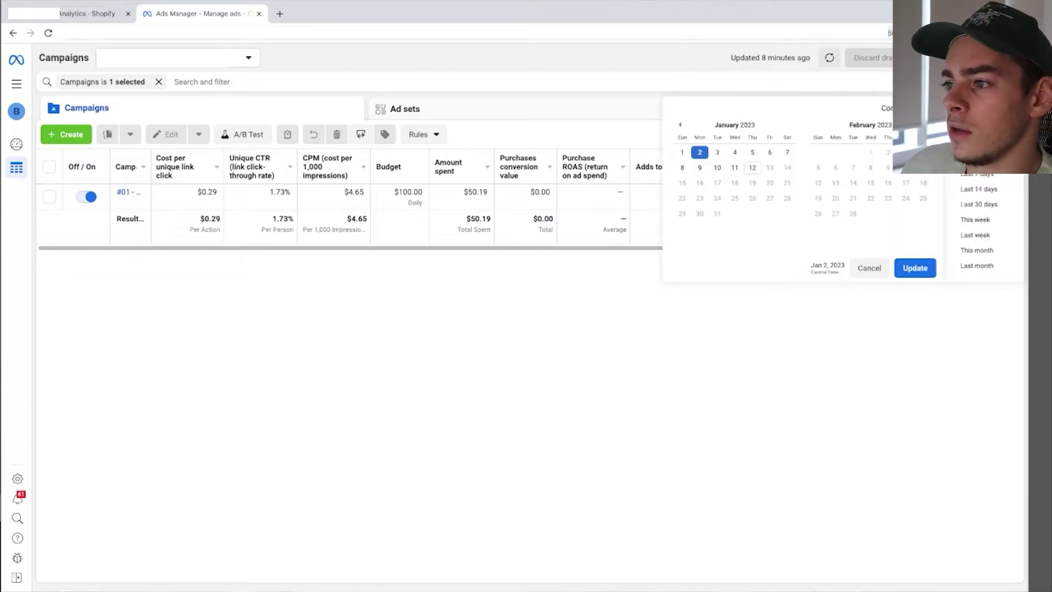
# Step: Set the campaign report date range to January 3, 2023 only
pyautogui.click(506, 269)
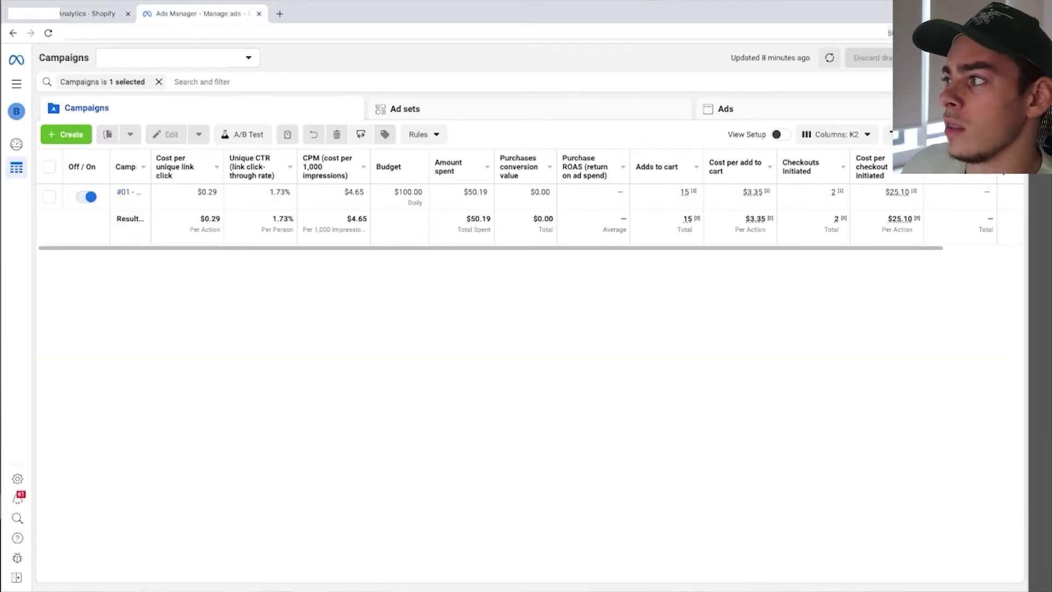
pyautogui.click(945, 58)
pyautogui.click(716, 152)
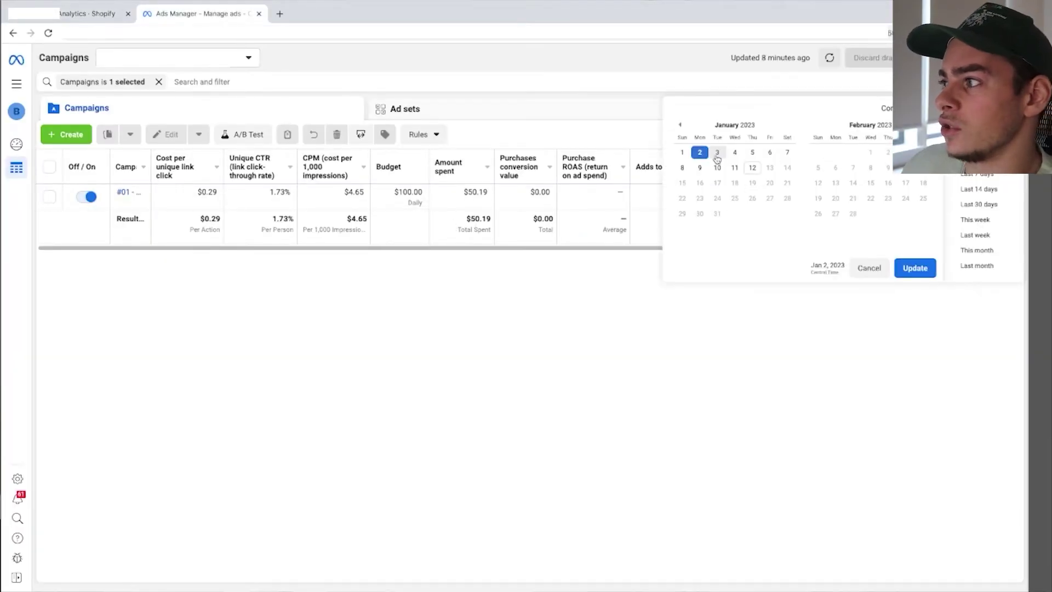
pyautogui.click(912, 266)
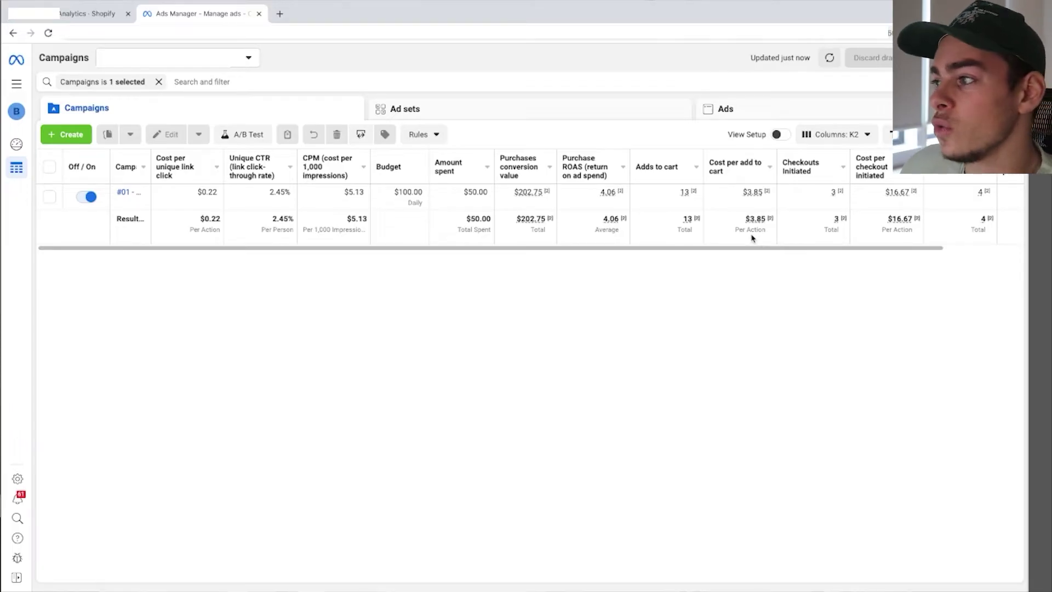
pyautogui.moveTo(695, 217)
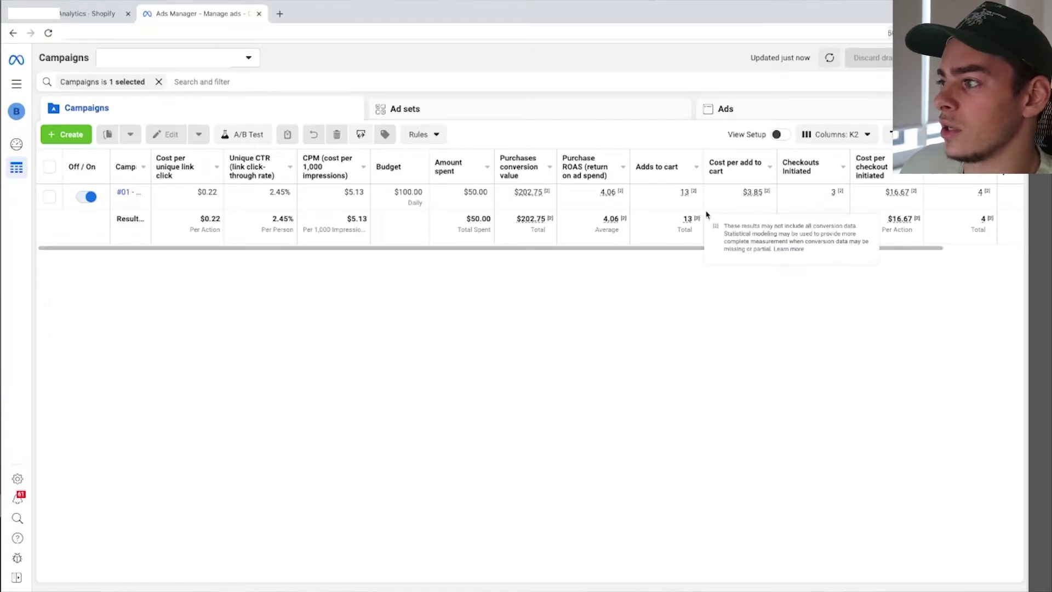
# Step: Set Shopify analytics to January 3, 2023 ($203.64, 4 orders), then return to Ads Manager
pyautogui.click(91, 13)
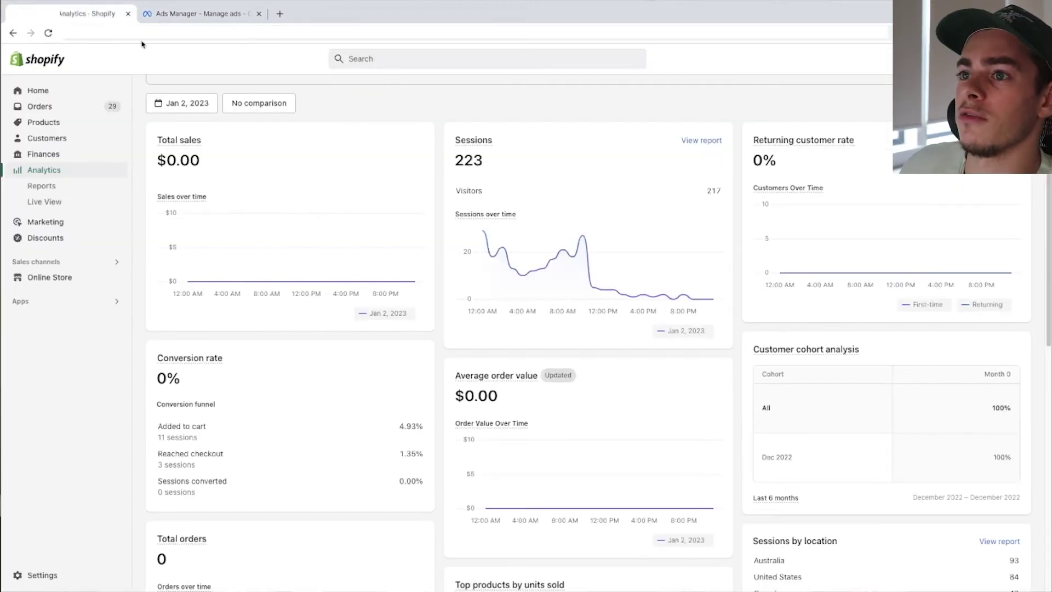
pyautogui.click(197, 103)
pyautogui.click(317, 197)
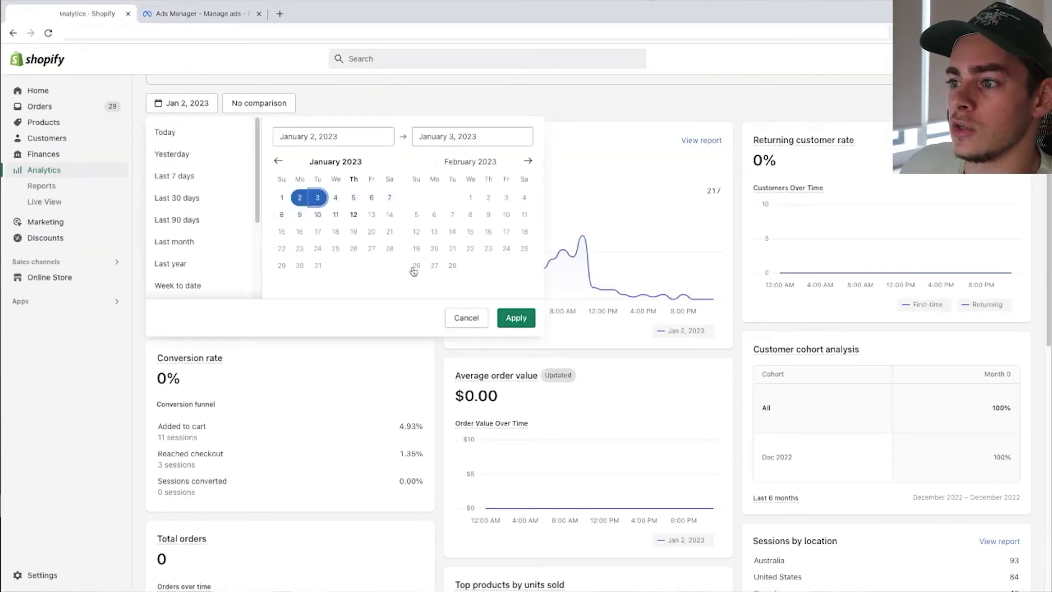
pyautogui.click(318, 198)
pyautogui.click(517, 317)
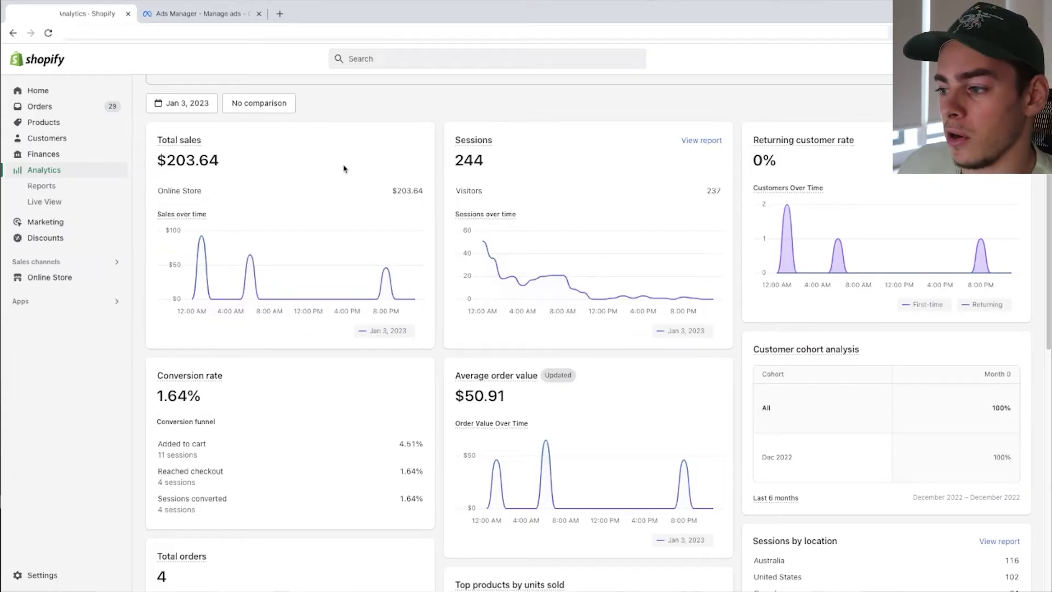
pyautogui.click(201, 14)
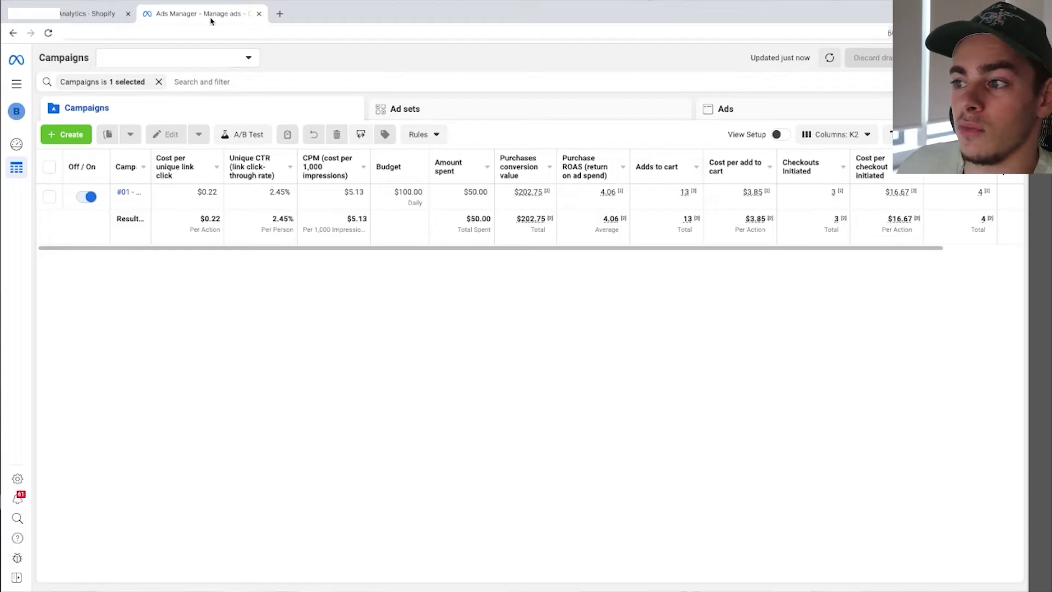
pyautogui.moveTo(469, 192)
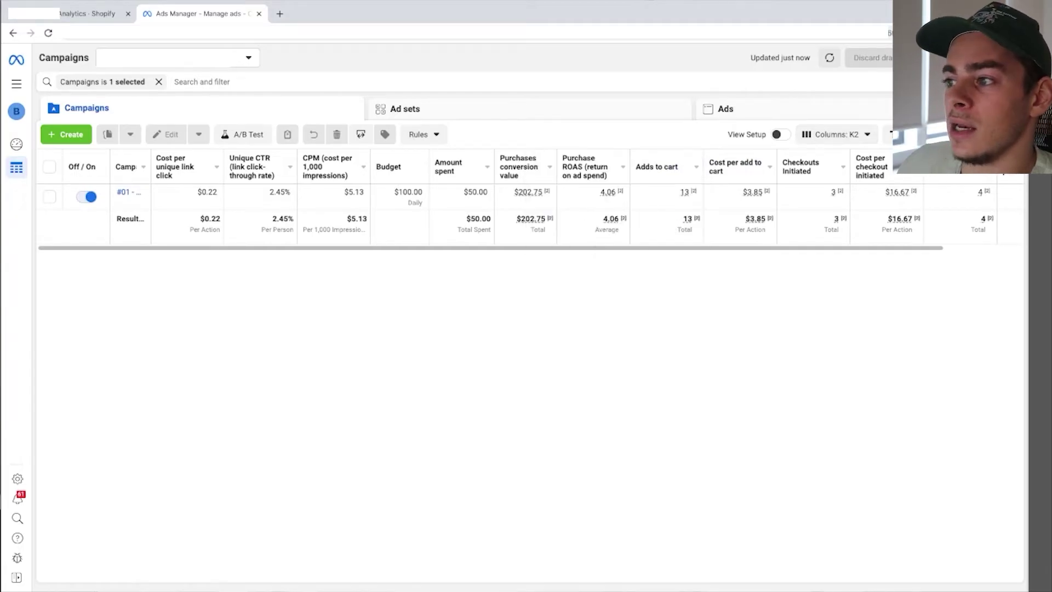
# Step: Show the campaign results for January 4, 2023
pyautogui.click(970, 81)
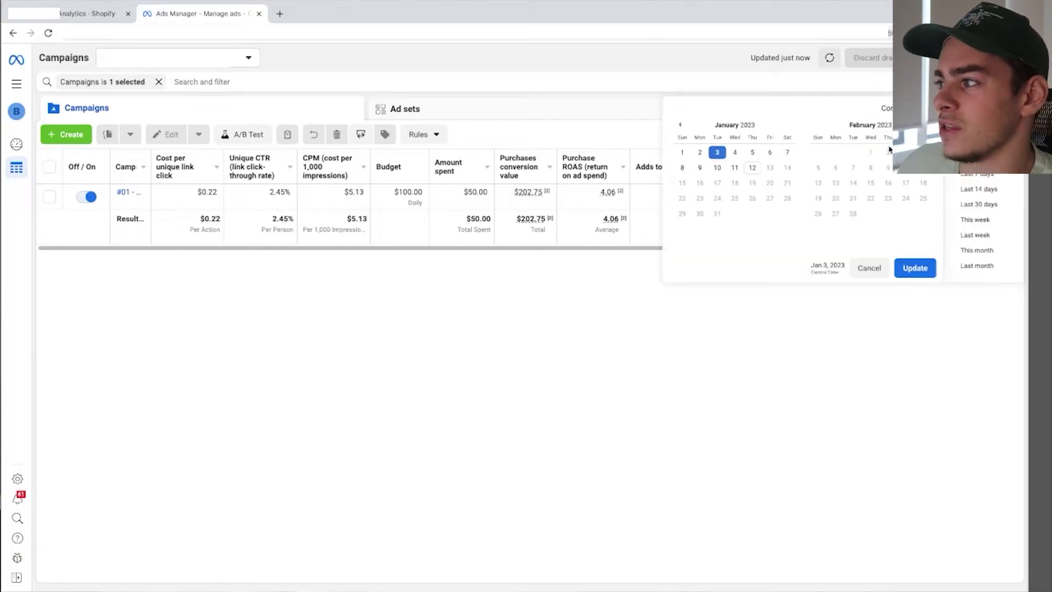
pyautogui.click(734, 153)
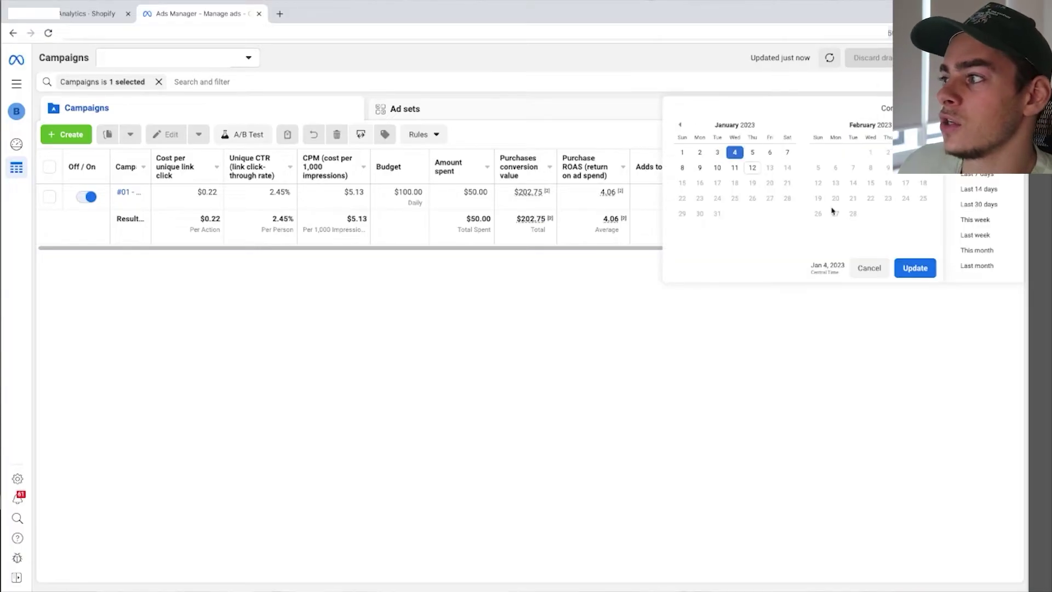
pyautogui.click(906, 267)
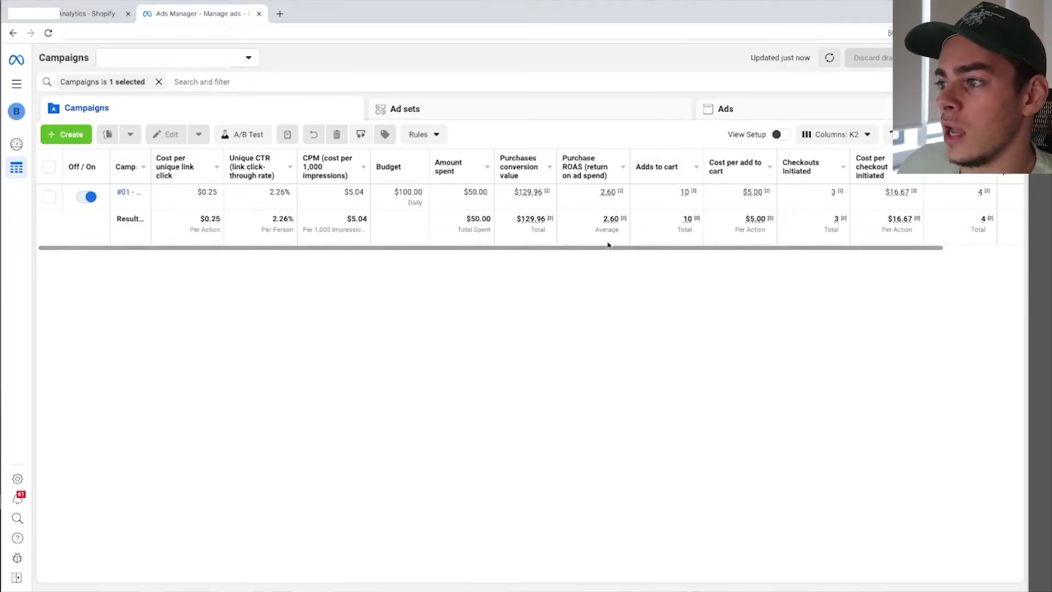
# Step: Set Shopify analytics to January 4 ($129.96, 4 orders) and reapply Ads Manager's single-day range
pyautogui.click(82, 17)
pyautogui.click(182, 103)
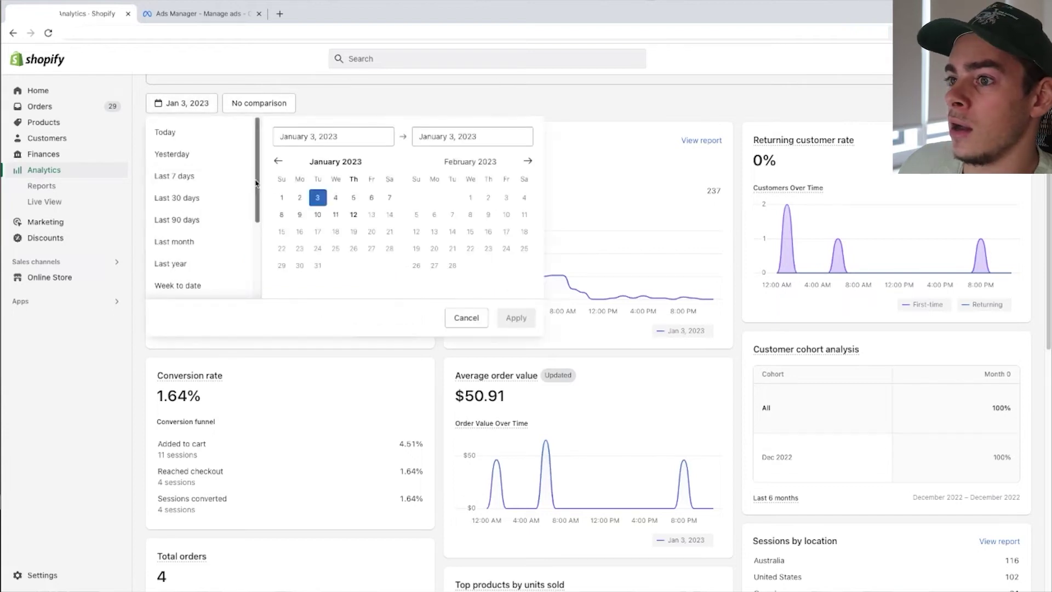
pyautogui.click(335, 197)
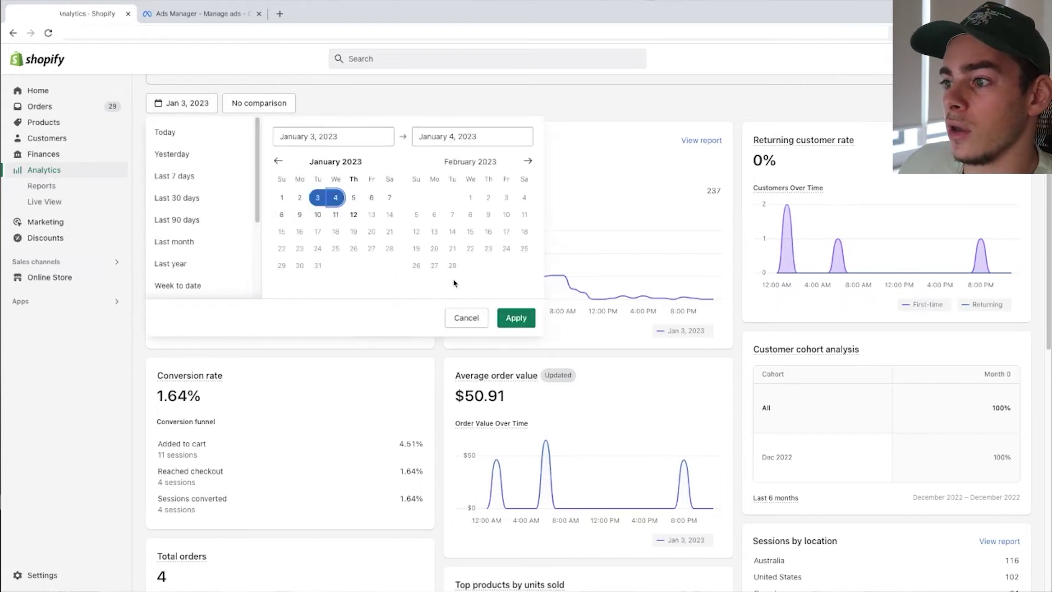
pyautogui.click(510, 316)
pyautogui.click(197, 13)
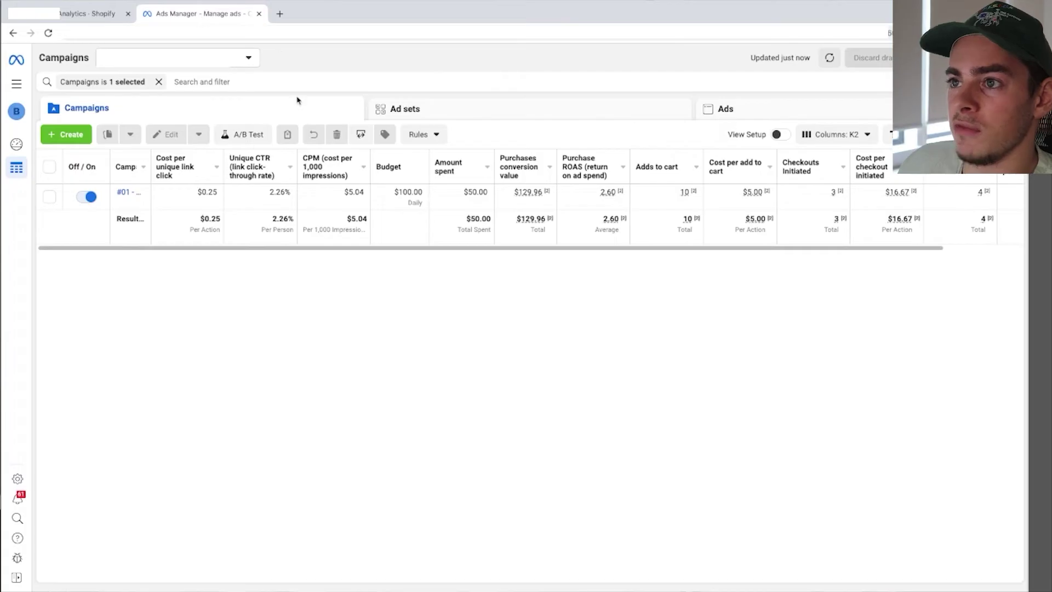
pyautogui.click(962, 107)
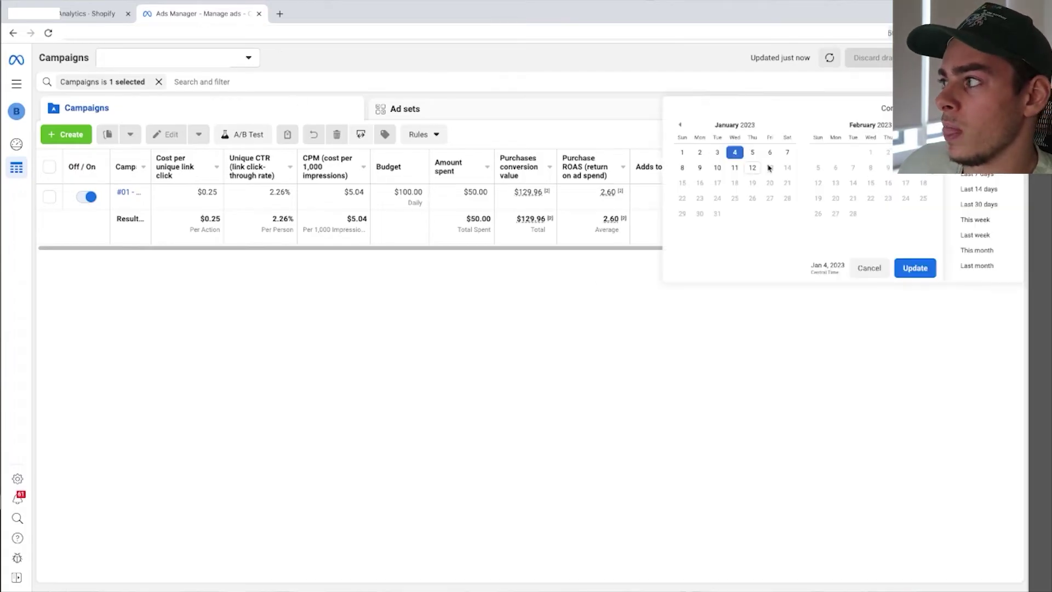
pyautogui.click(915, 269)
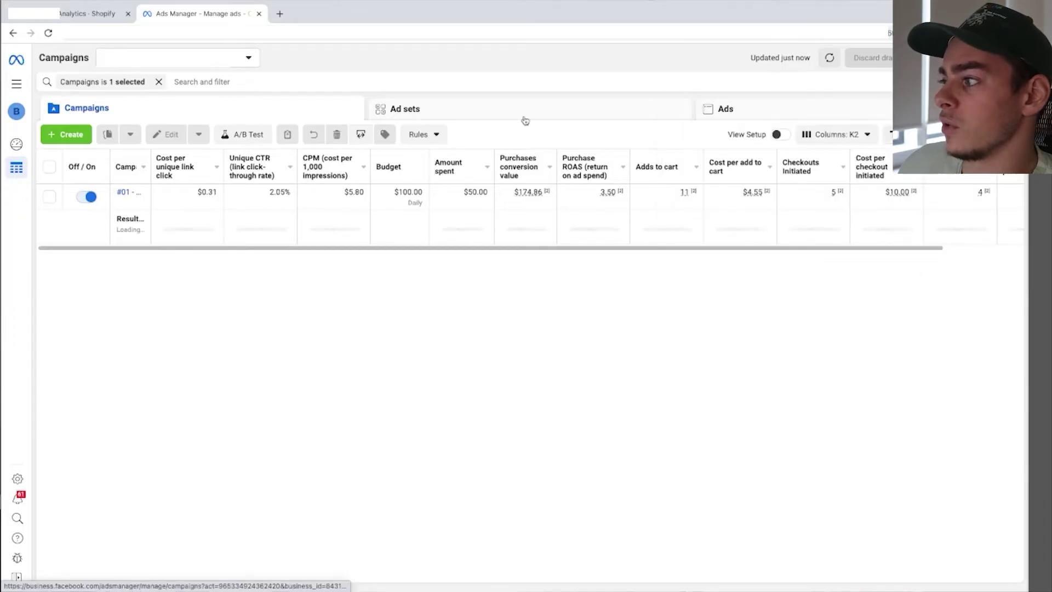
# Step: Set Shopify analytics to January 5, then return to the campaign results
pyautogui.click(106, 16)
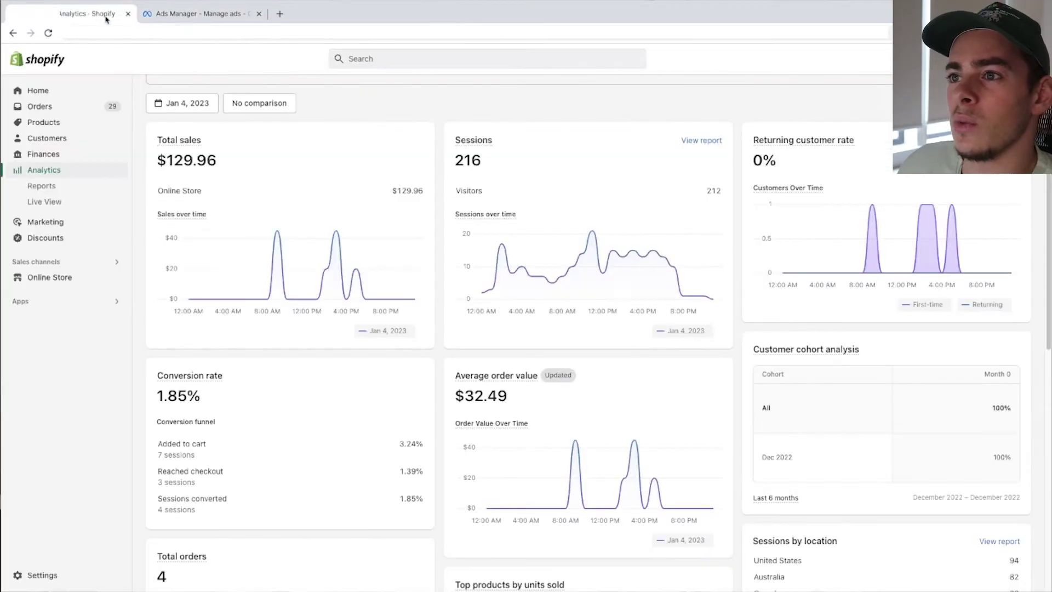
pyautogui.click(182, 103)
pyautogui.click(354, 198)
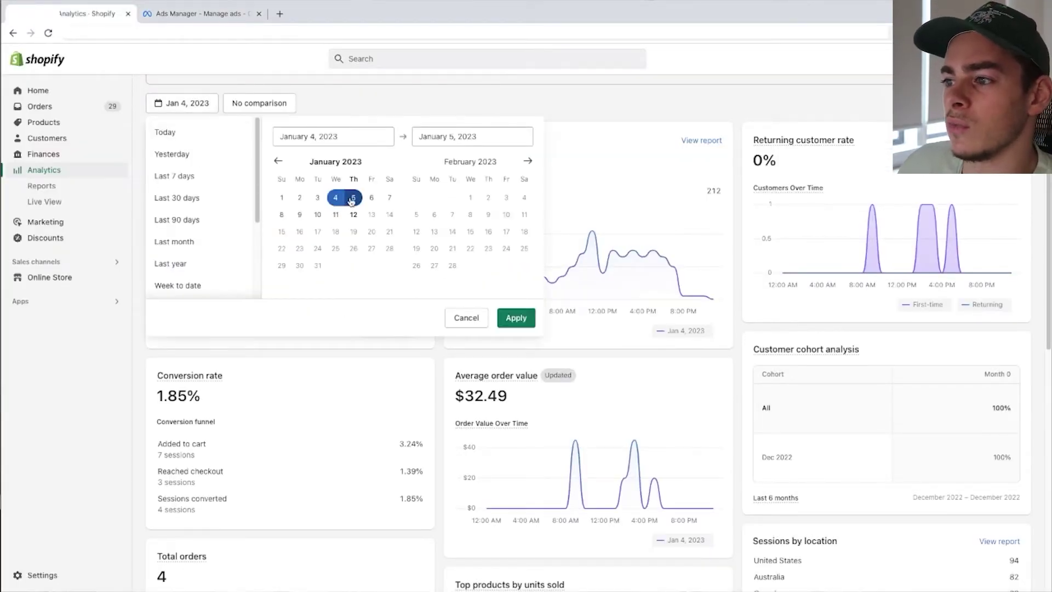
pyautogui.click(354, 198)
pyautogui.click(516, 318)
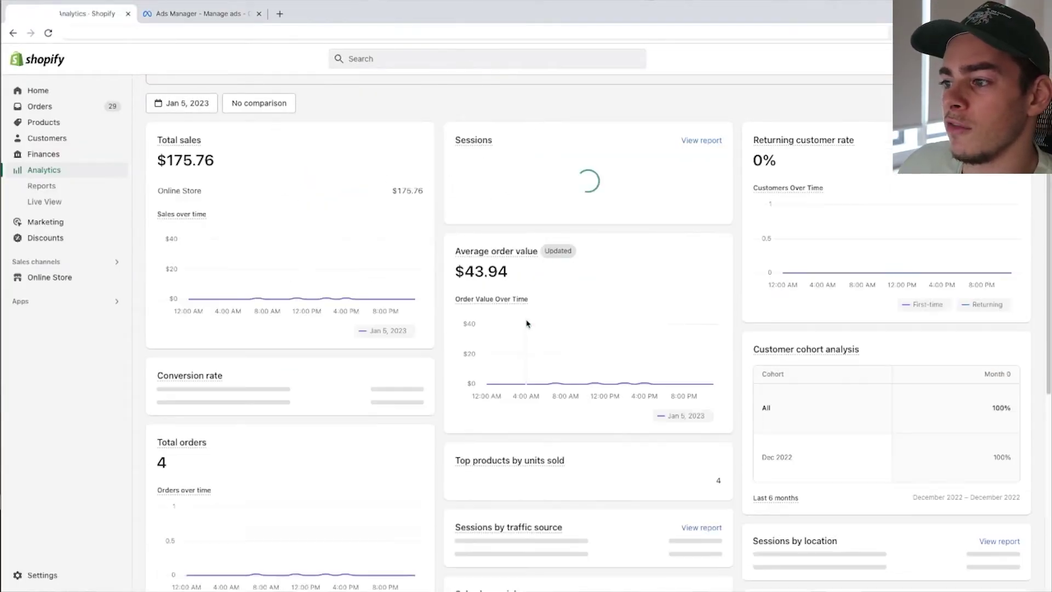
pyautogui.click(198, 14)
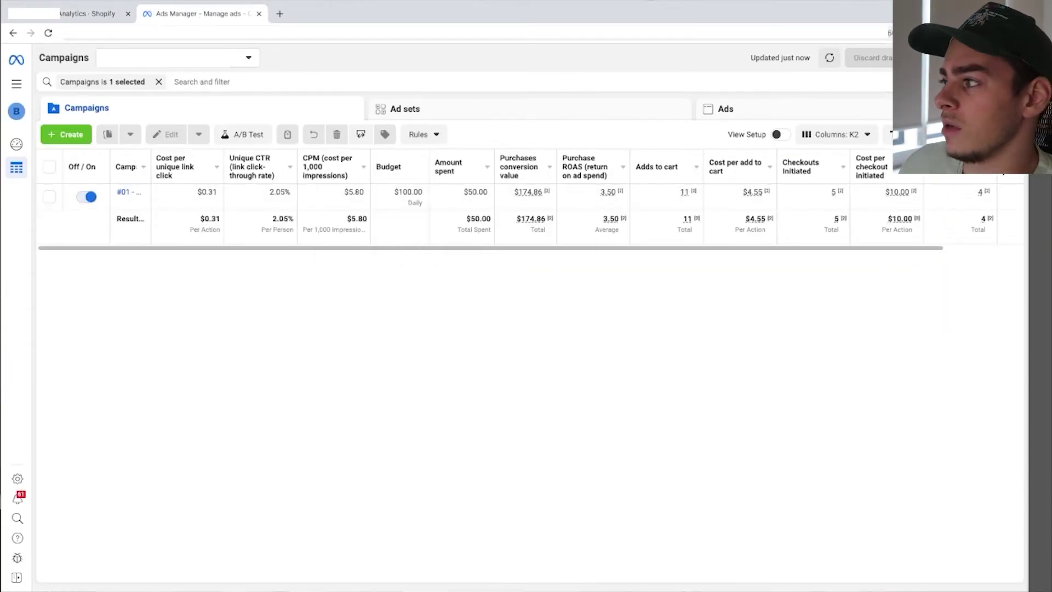
# Step: Show January 6 in both the campaign results and Shopify analytics
pyautogui.click(978, 58)
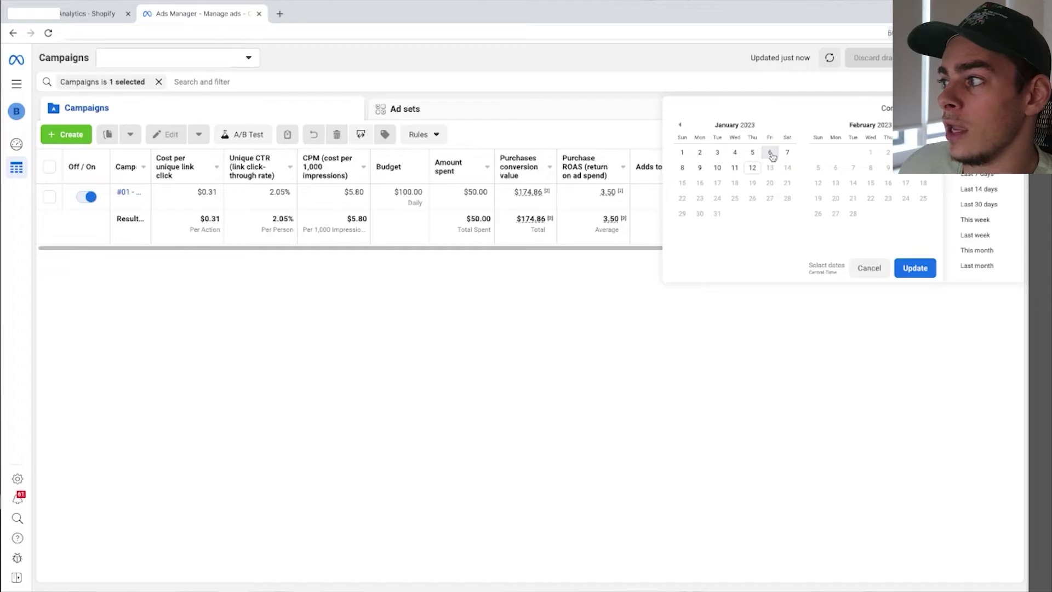
pyautogui.click(912, 268)
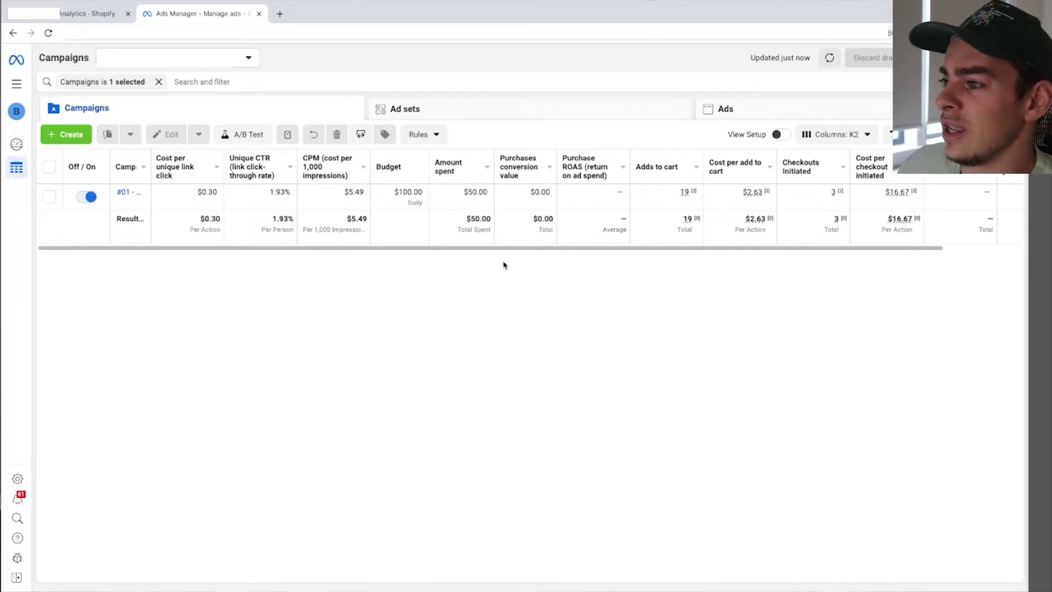
pyautogui.click(100, 21)
pyautogui.click(185, 103)
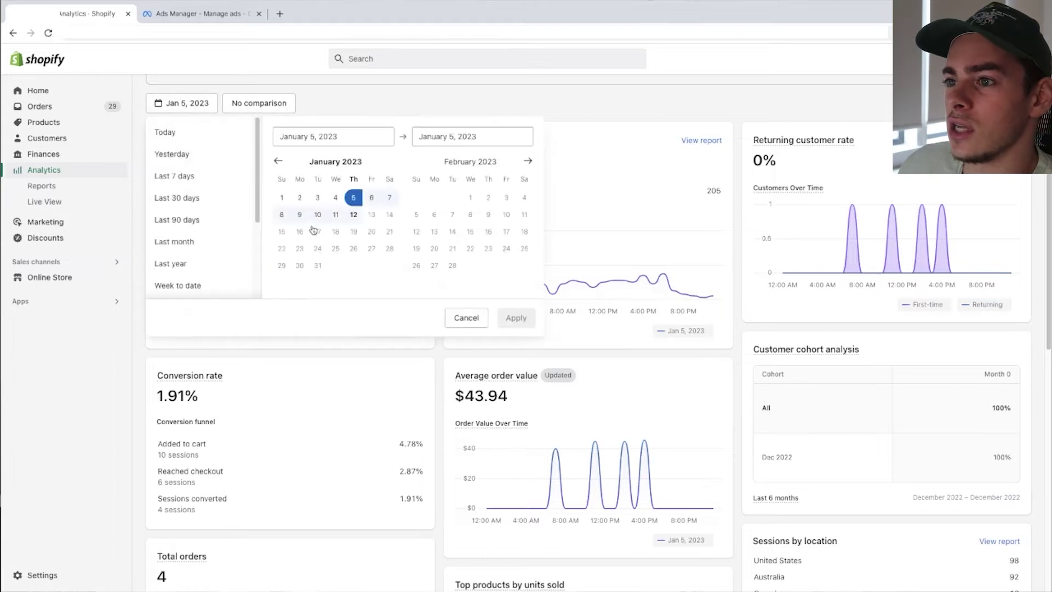
pyautogui.click(371, 197)
pyautogui.click(515, 318)
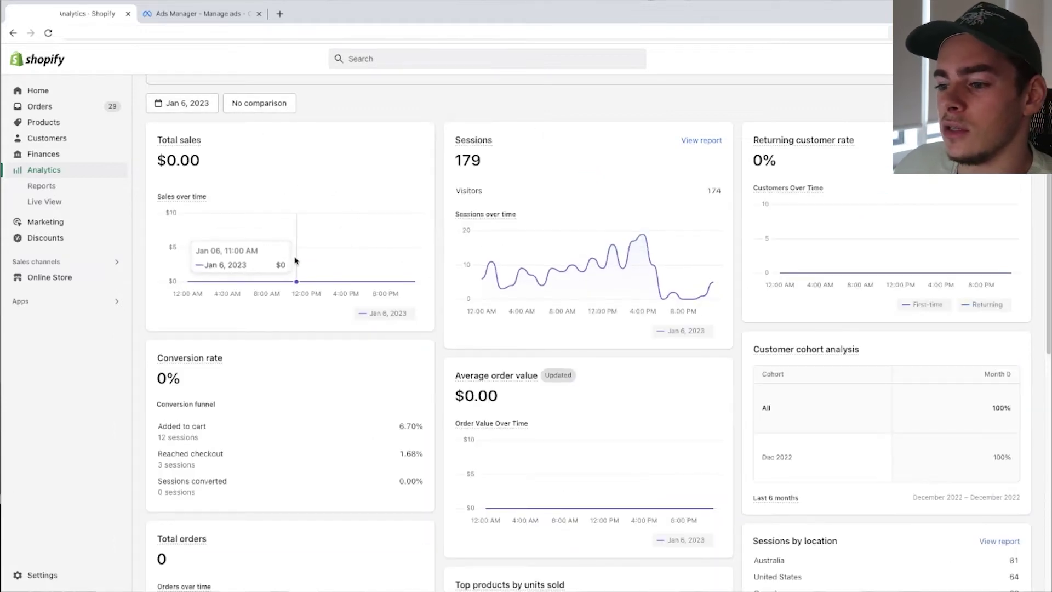
# Step: Set Shopify analytics and campaign results to January 7 ($456.05 vs $430.92)
pyautogui.click(185, 103)
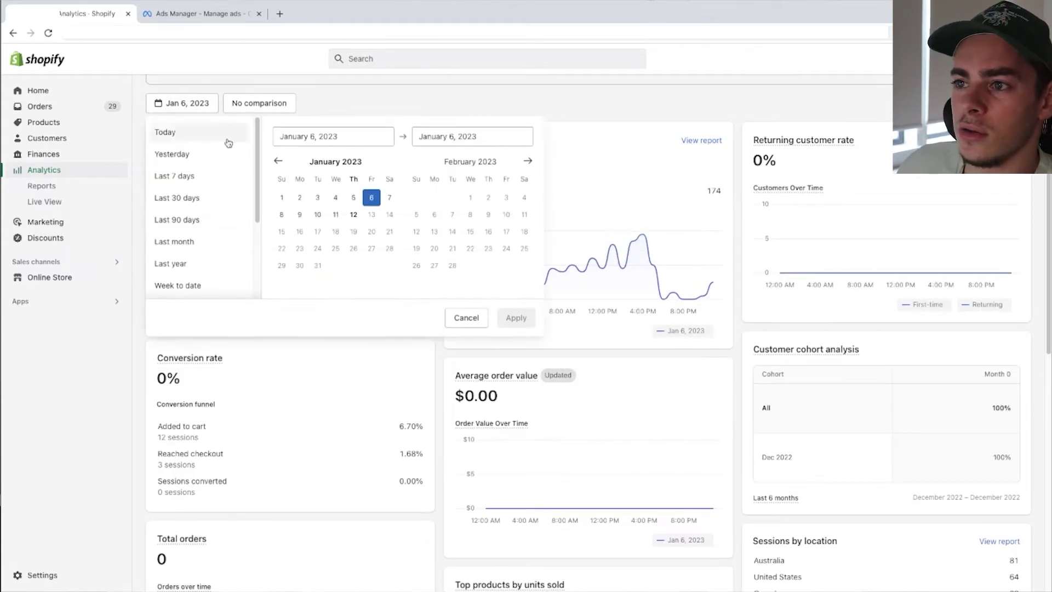
pyautogui.click(388, 197)
pyautogui.click(514, 318)
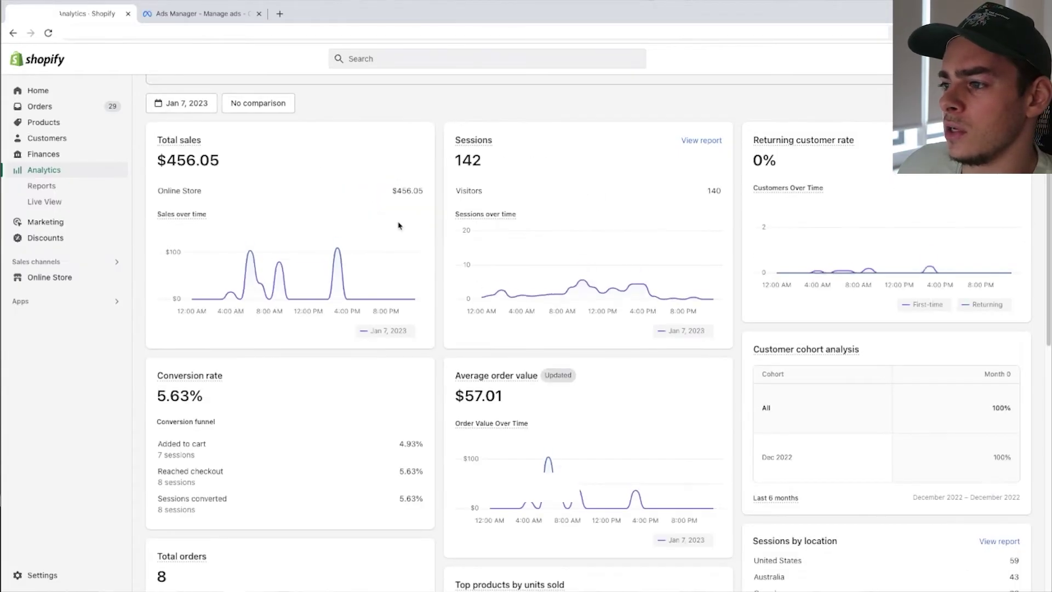
pyautogui.click(181, 23)
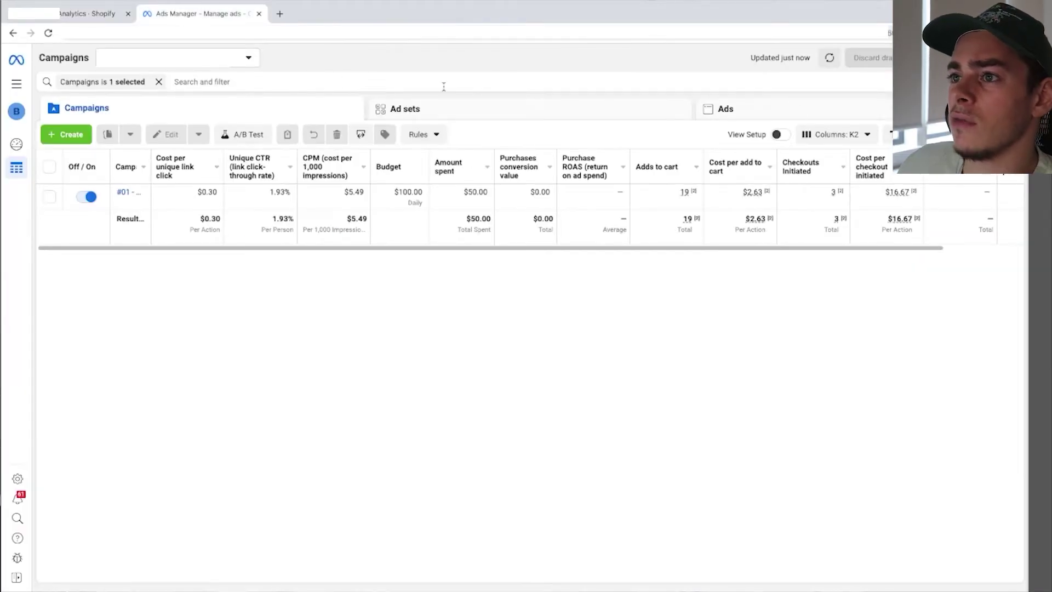
pyautogui.click(970, 108)
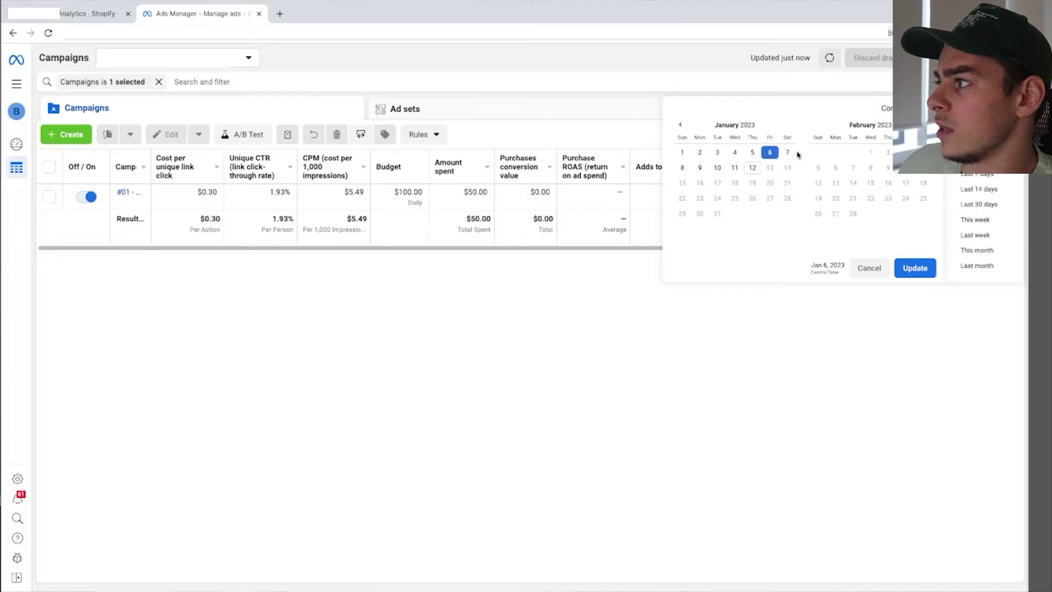
pyautogui.click(787, 152)
pyautogui.click(921, 267)
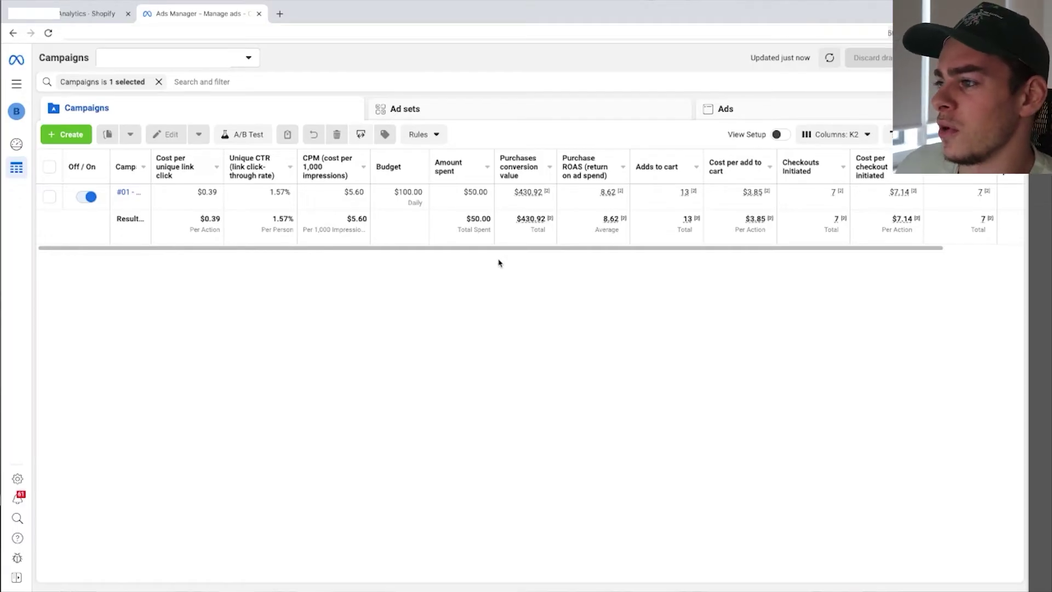
pyautogui.click(89, 12)
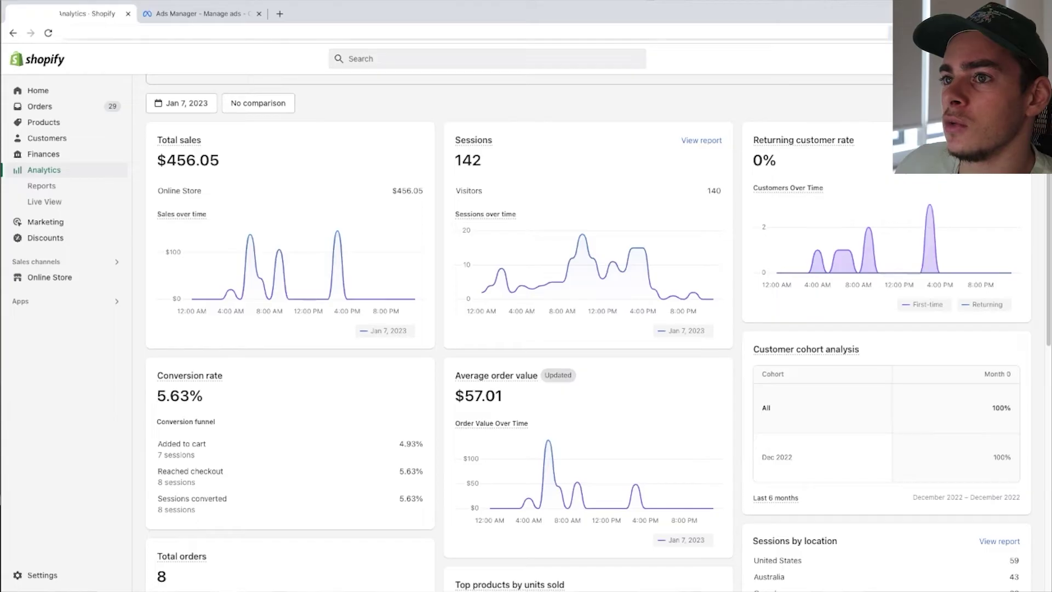
pyautogui.click(197, 13)
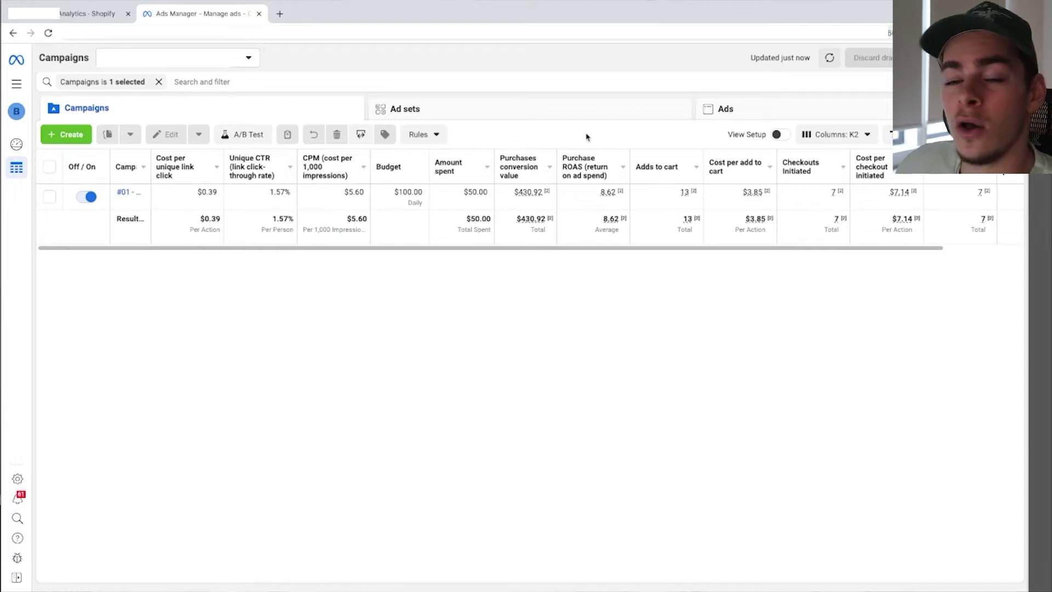
# Step: Show the campaign results for January 8, then January 9
pyautogui.click(978, 57)
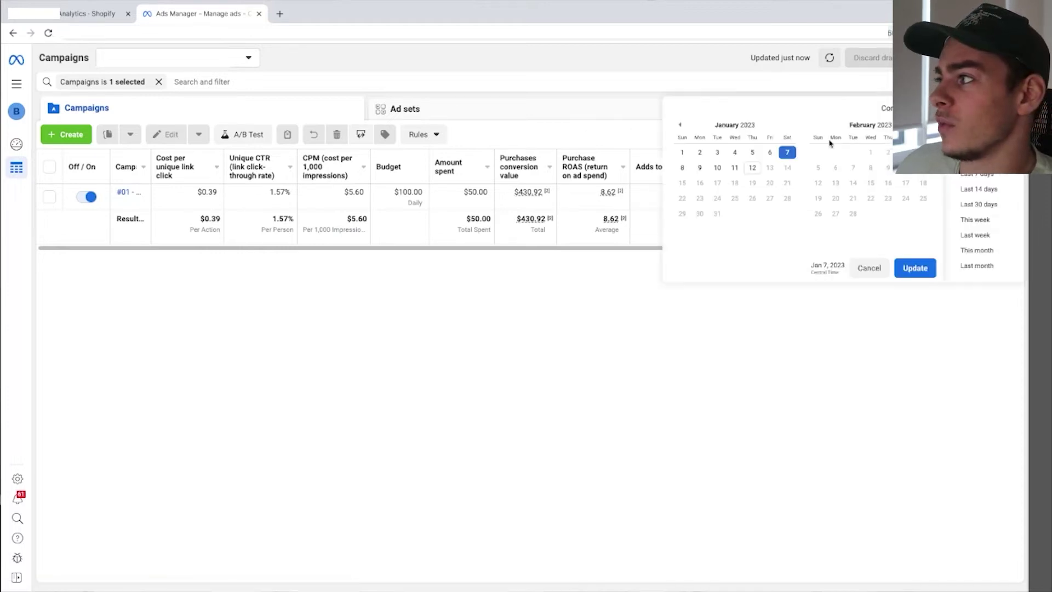
pyautogui.click(682, 168)
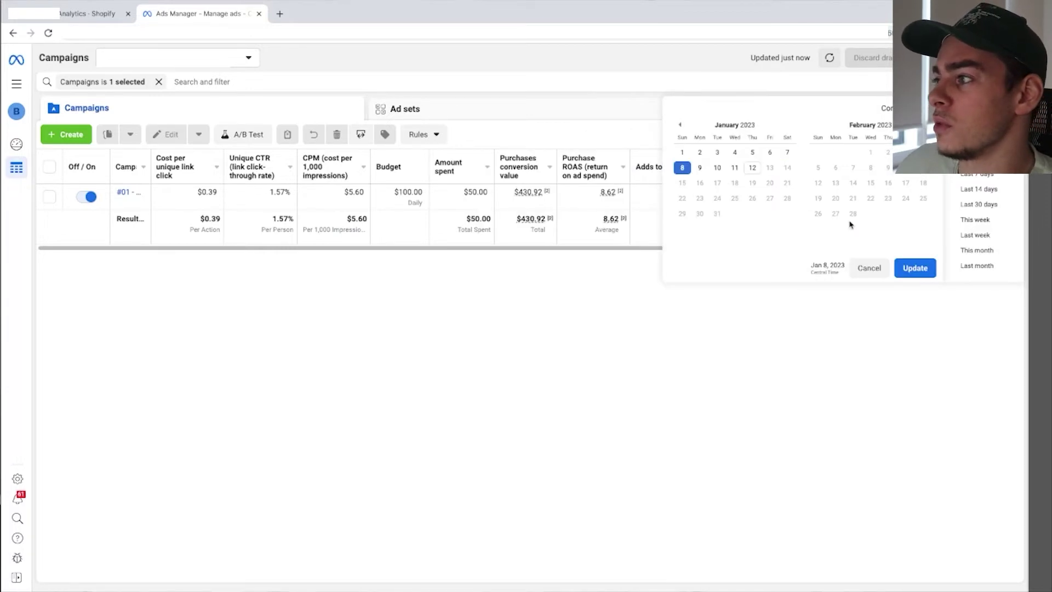
pyautogui.click(921, 268)
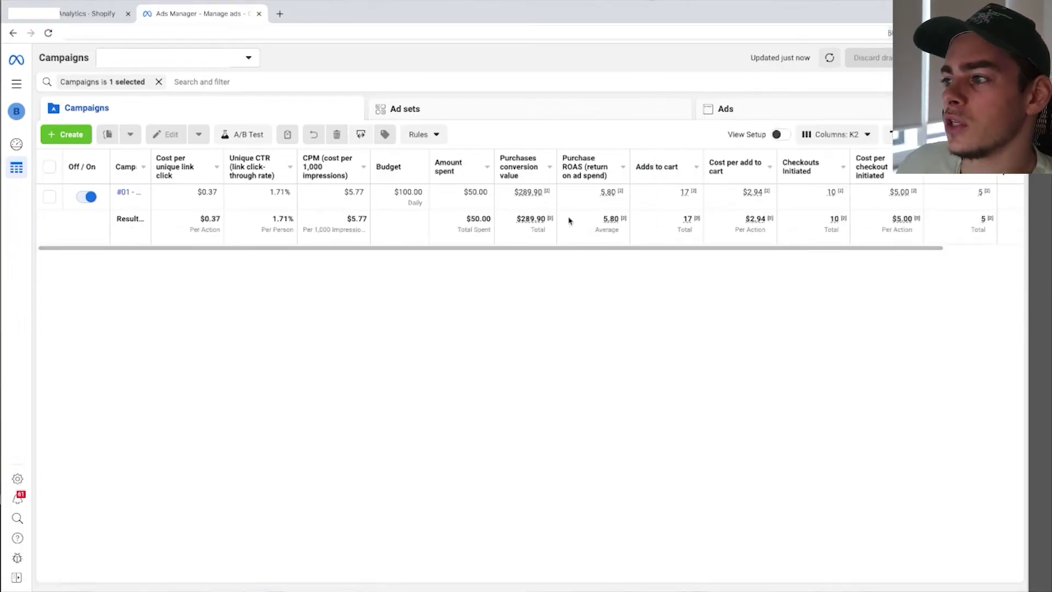
pyautogui.click(978, 58)
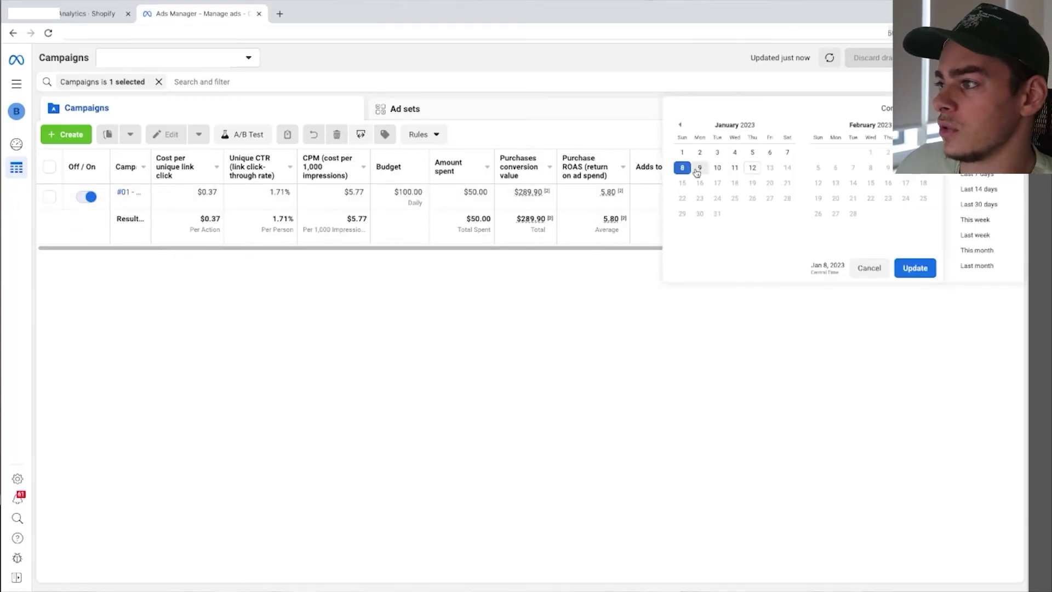
pyautogui.click(699, 168)
pyautogui.click(914, 268)
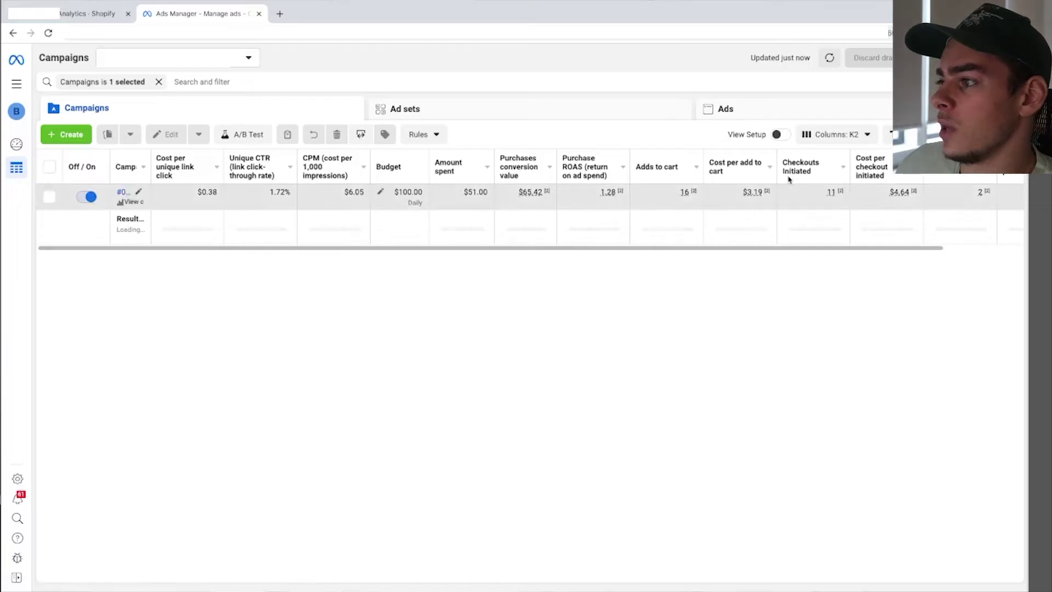
# Step: Set Shopify analytics to January 9, then January 10 ($204.42, 5 orders)
pyautogui.click(71, 12)
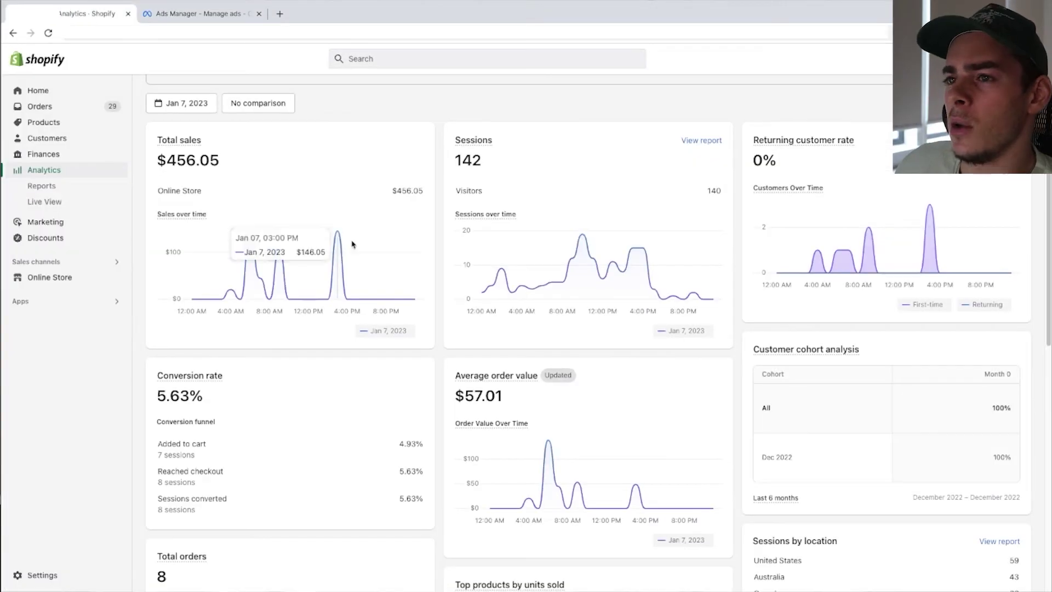
pyautogui.click(195, 103)
pyautogui.click(299, 215)
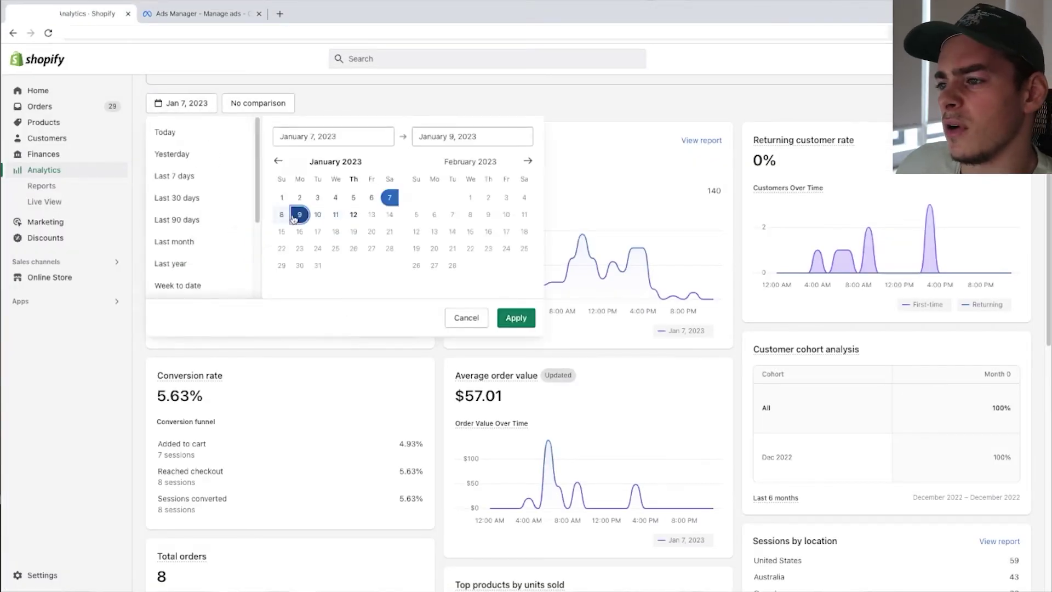
pyautogui.click(515, 317)
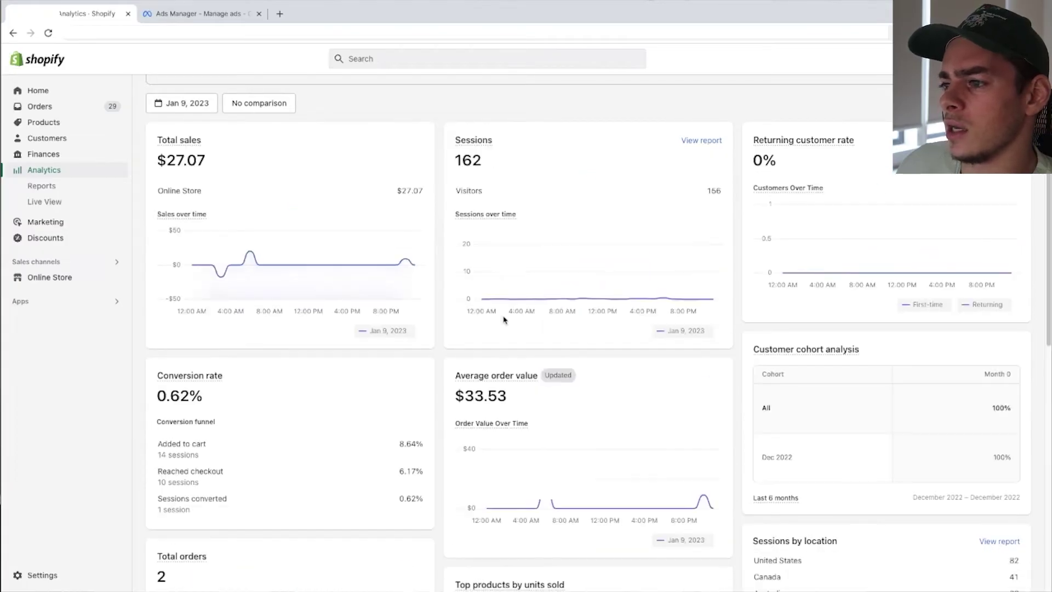
pyautogui.click(193, 105)
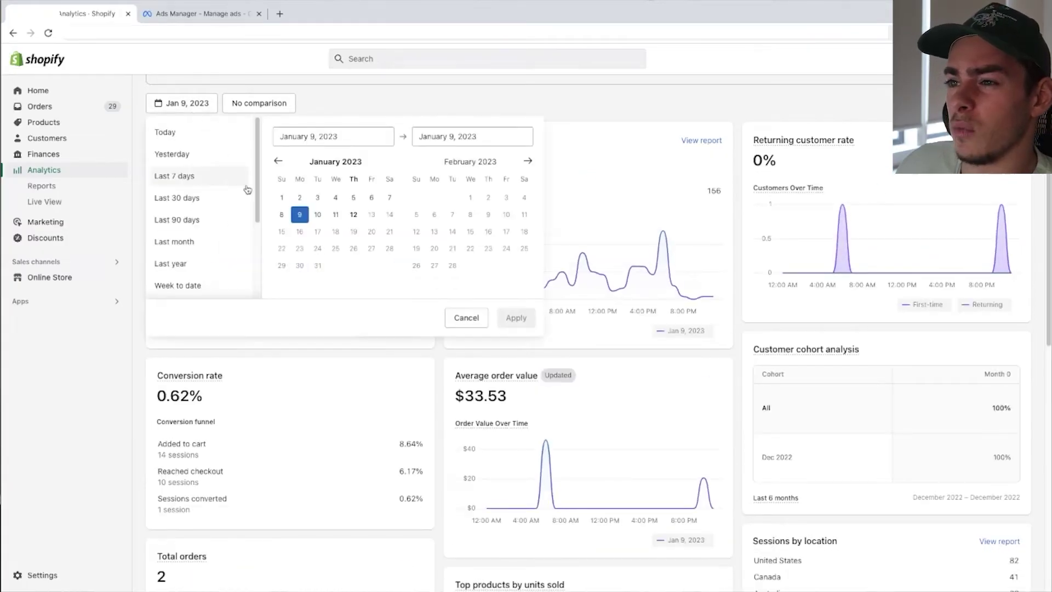
pyautogui.click(318, 215)
pyautogui.click(319, 216)
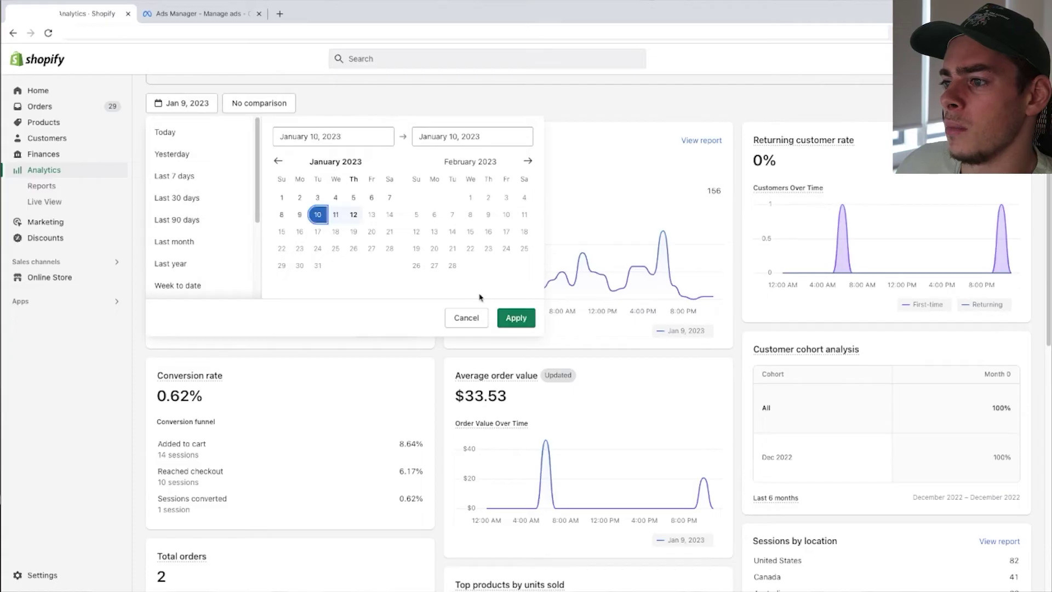
pyautogui.click(513, 318)
# Step: Show the campaign results for January 10 ($203.17 purchase value)
pyautogui.hotkey('ctrl', 'Tab')
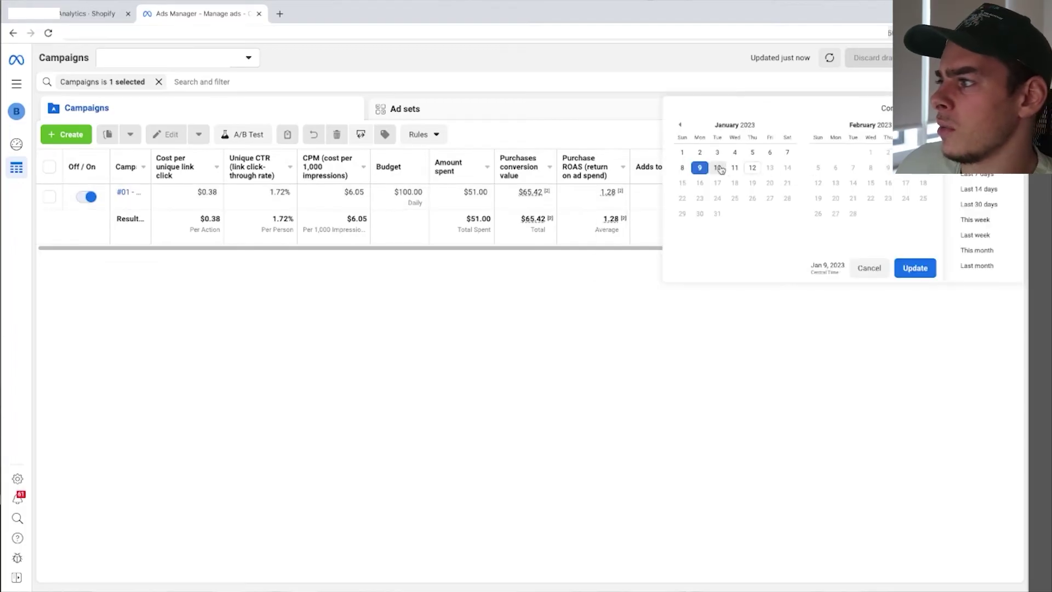
pyautogui.click(716, 168)
pyautogui.click(915, 267)
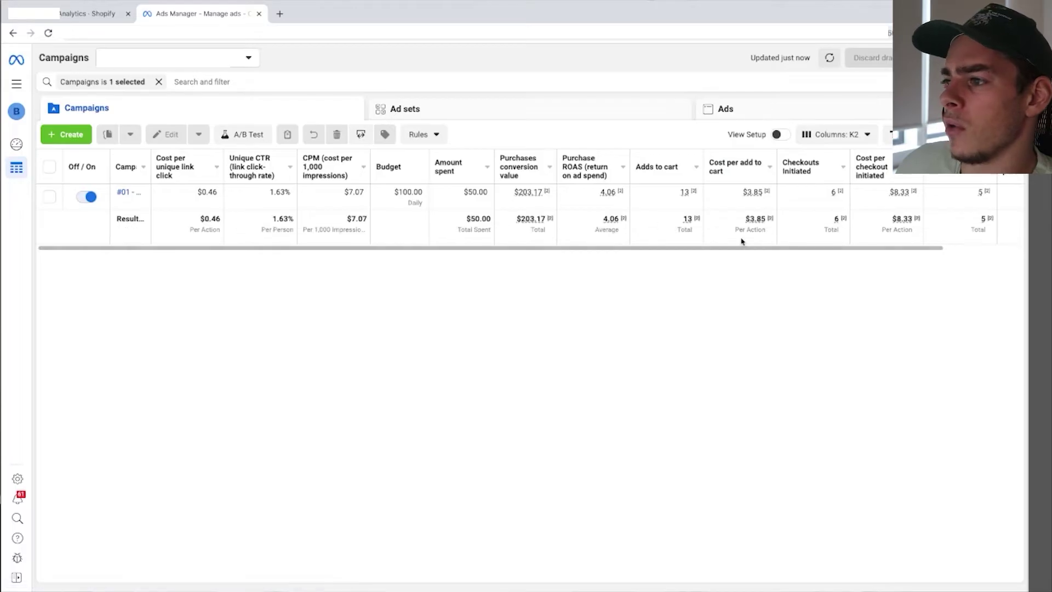
# Step: Select January 11 as the only day in Shopify analytics' date picker
pyautogui.click(87, 14)
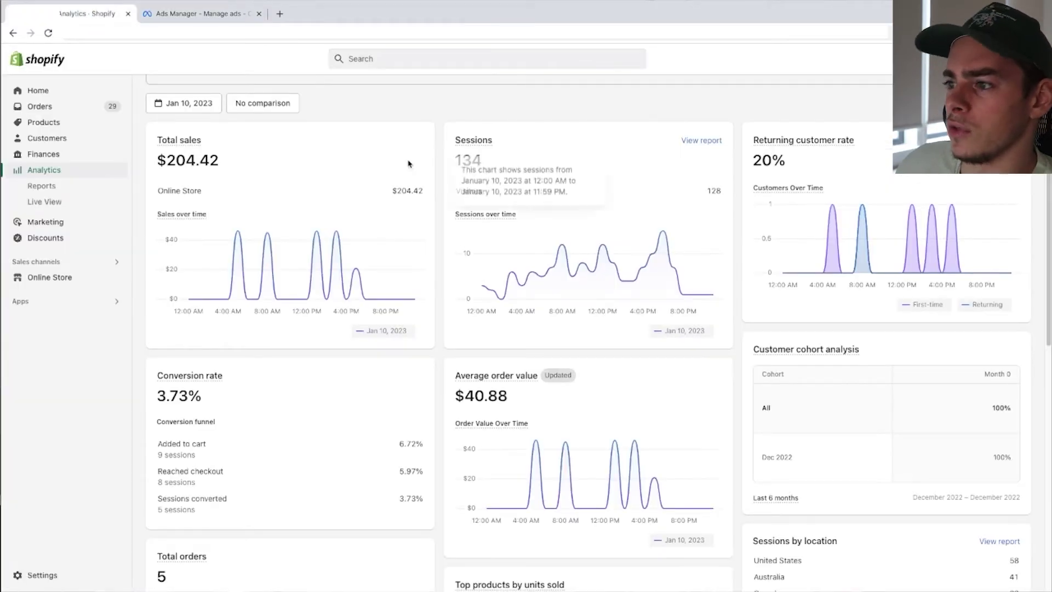
pyautogui.click(190, 105)
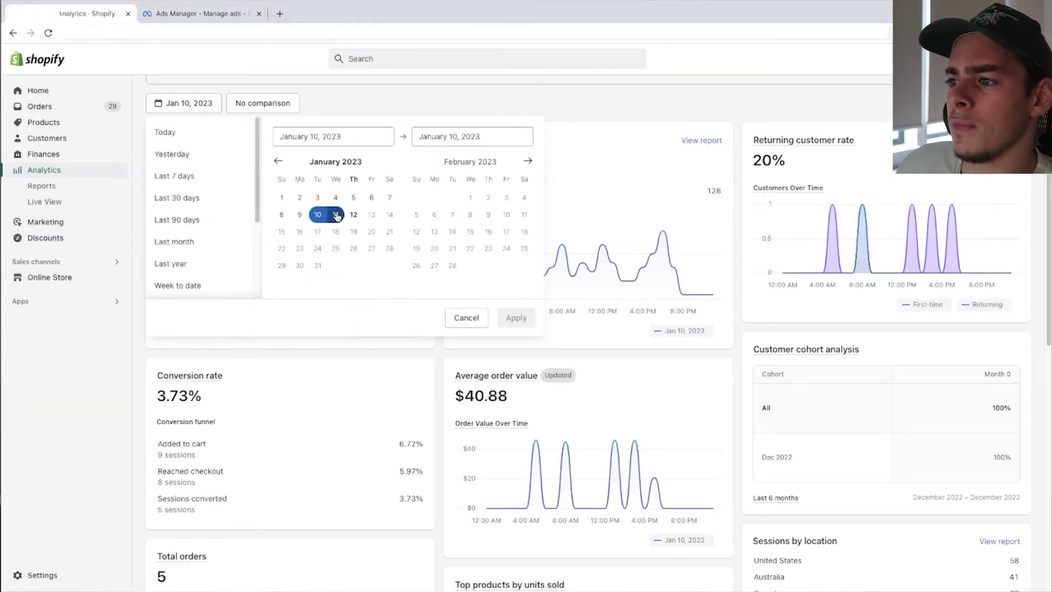
pyautogui.click(335, 214)
pyautogui.click(335, 214)
# Step: Apply January 11 in Shopify analytics and show the campaign's January 11 results
pyautogui.click(513, 317)
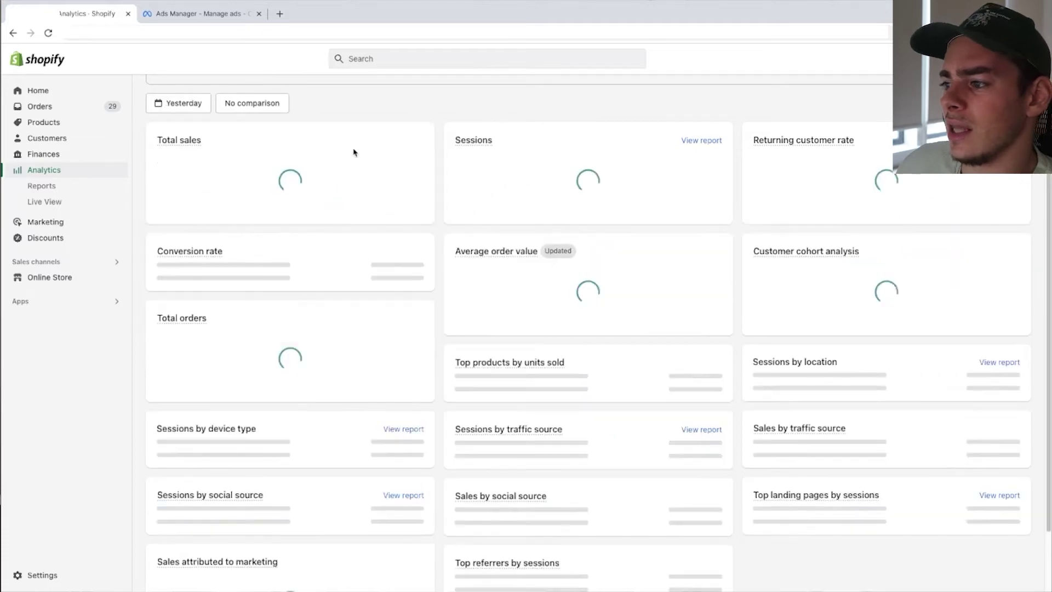
pyautogui.hotkey('ctrl', 'Tab')
pyautogui.click(978, 107)
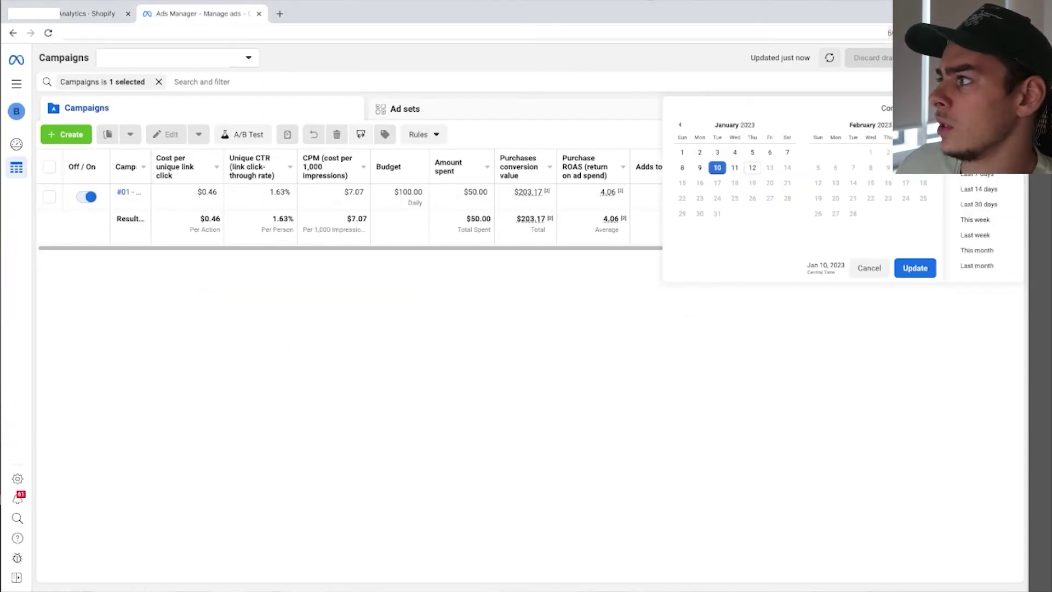
pyautogui.click(738, 170)
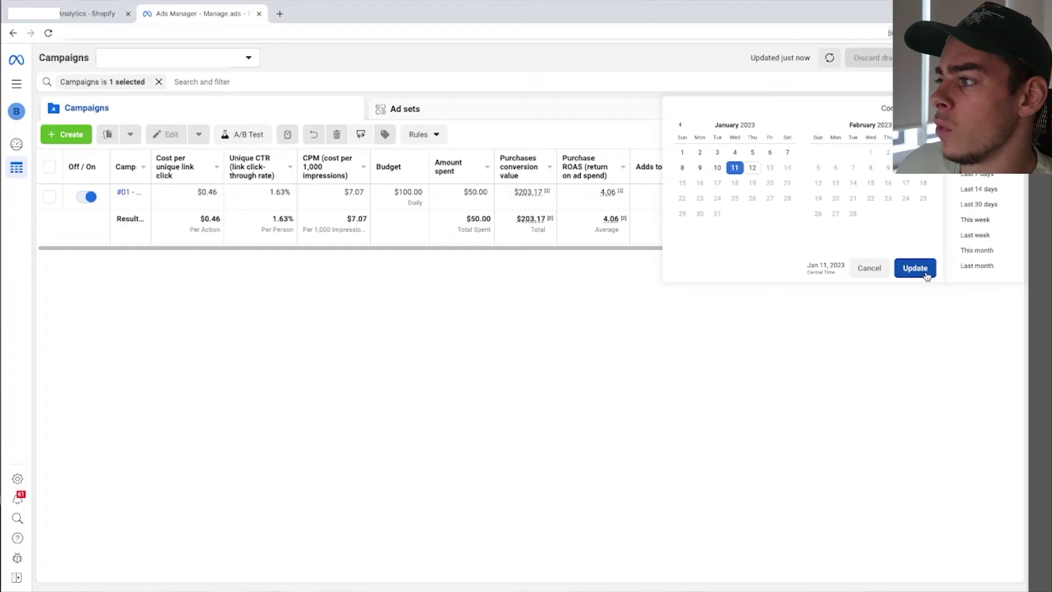
pyautogui.click(912, 267)
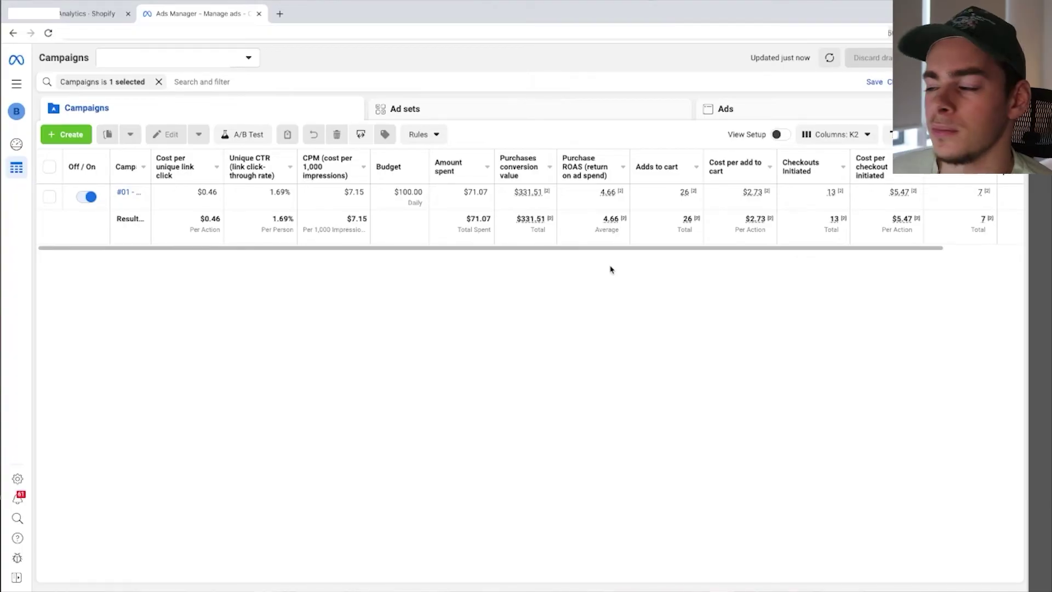
# Step: Set Shopify analytics to today, January 12 ($136.21 sales, 4 orders)
pyautogui.click(98, 22)
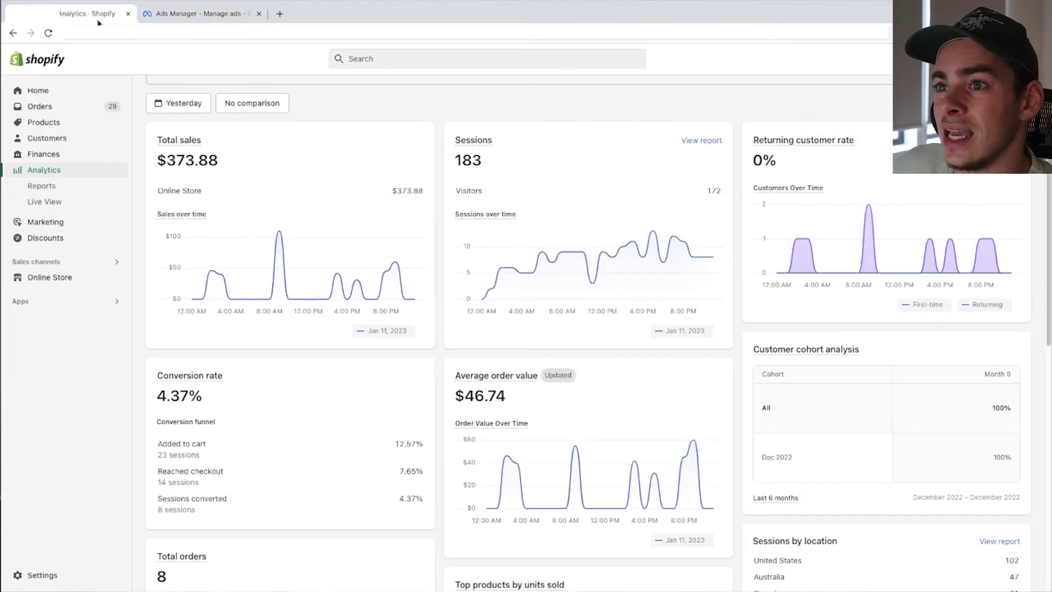
pyautogui.click(183, 106)
pyautogui.click(354, 215)
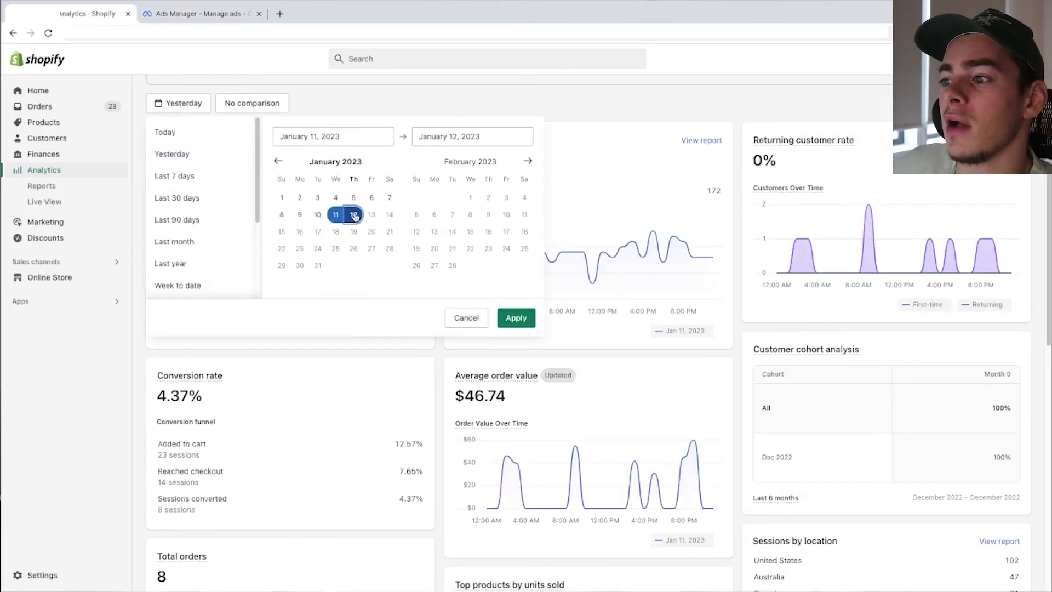
pyautogui.click(516, 318)
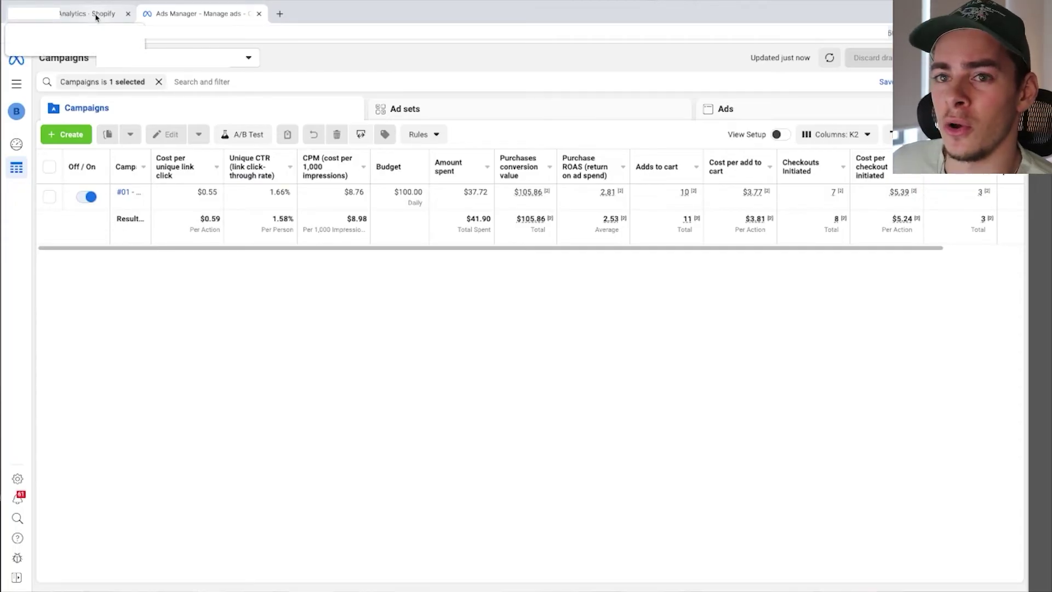
# Step: Check Shopify's today figures against Ads Manager's $37.72 spend and 2.81 ROAS, then show All tools
pyautogui.click(95, 16)
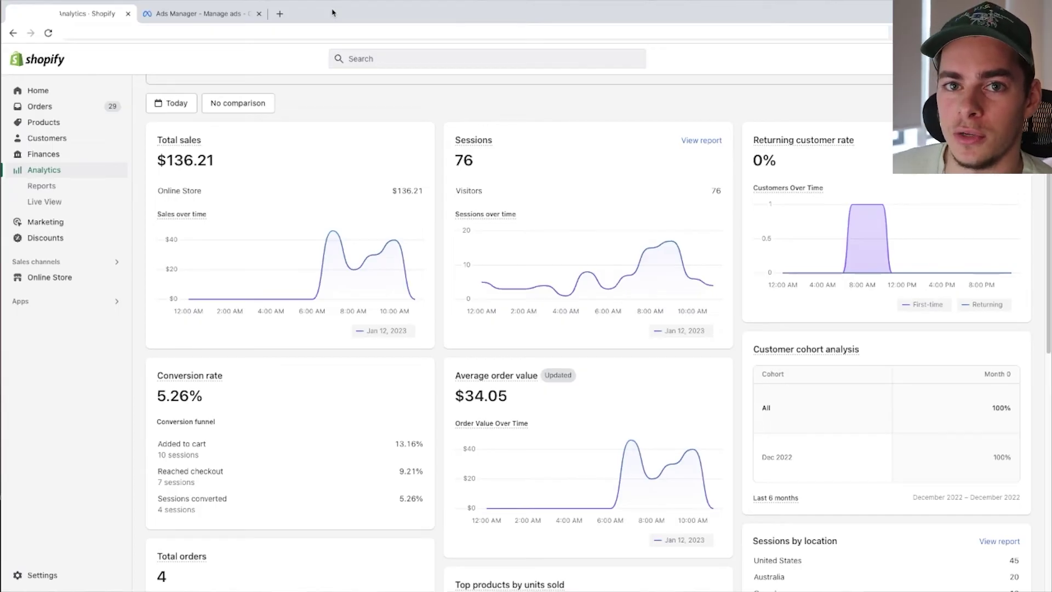
pyautogui.click(197, 13)
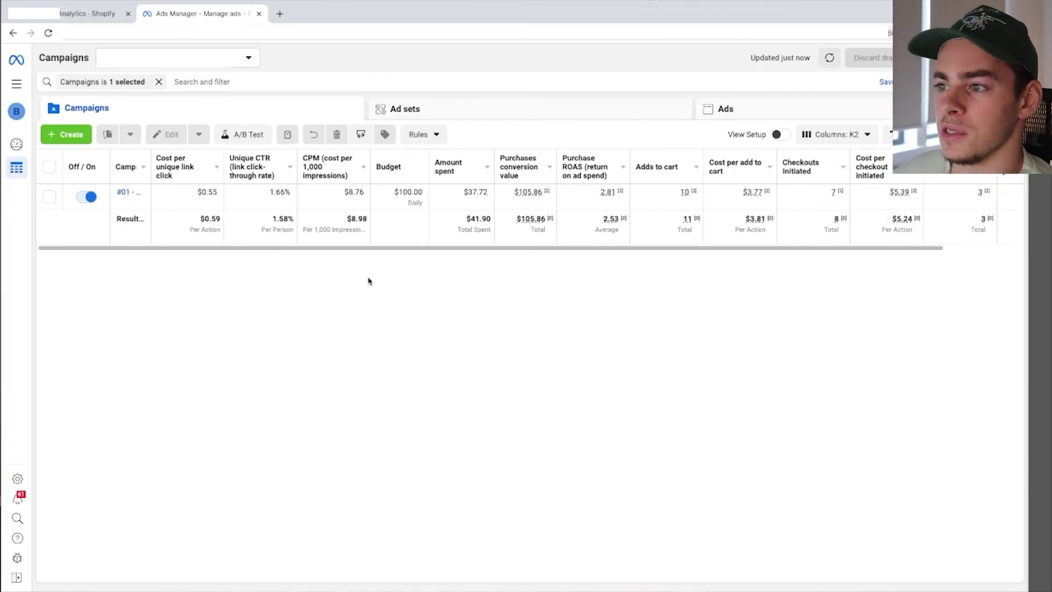
pyautogui.click(17, 83)
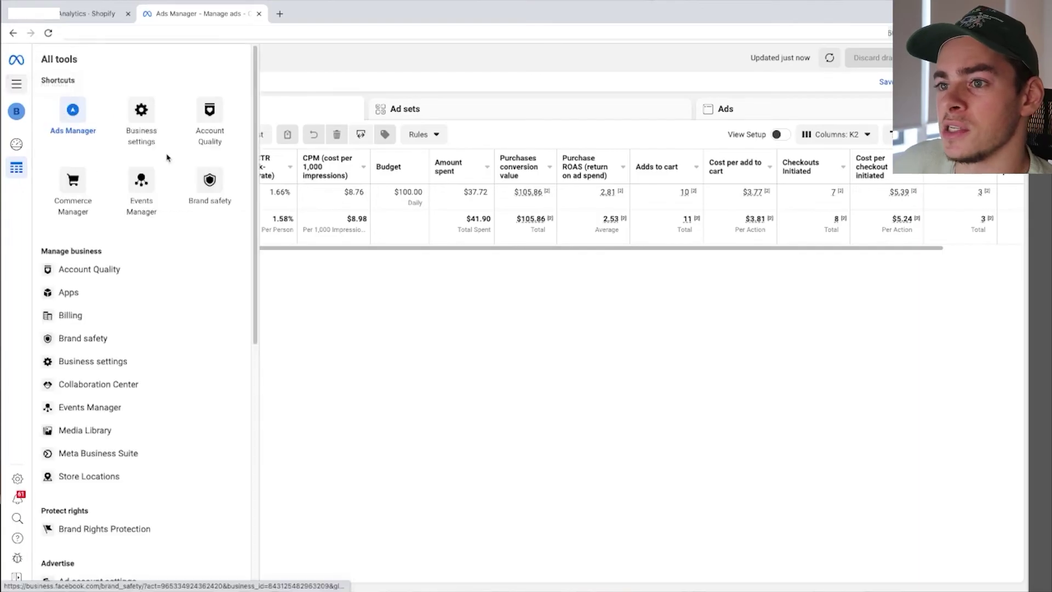
# Step: Go to Business Settings and view the empty Business info details
pyautogui.click(142, 130)
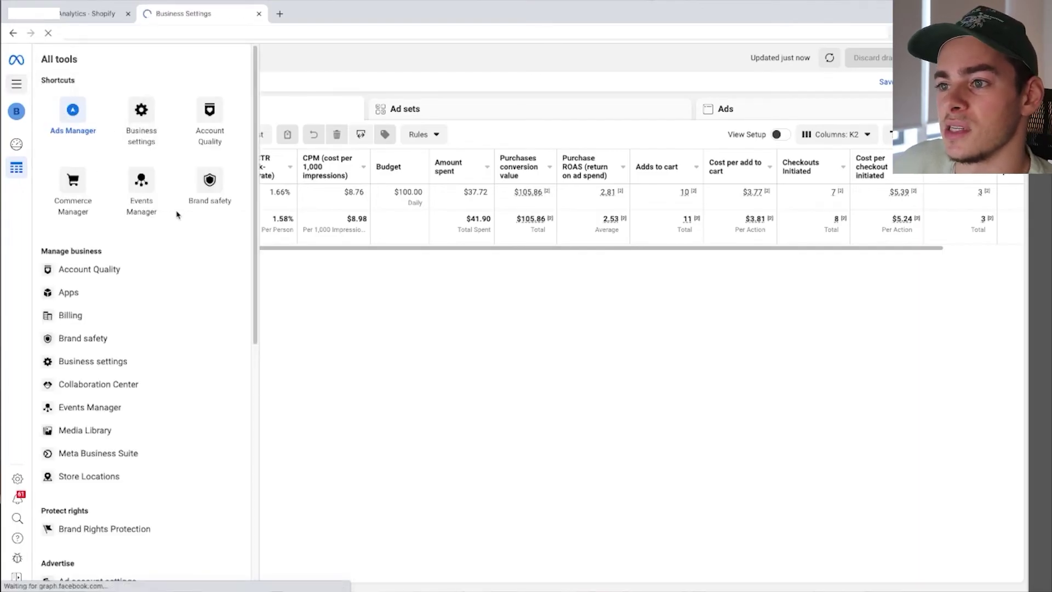
pyautogui.scroll(-2, 94, 320)
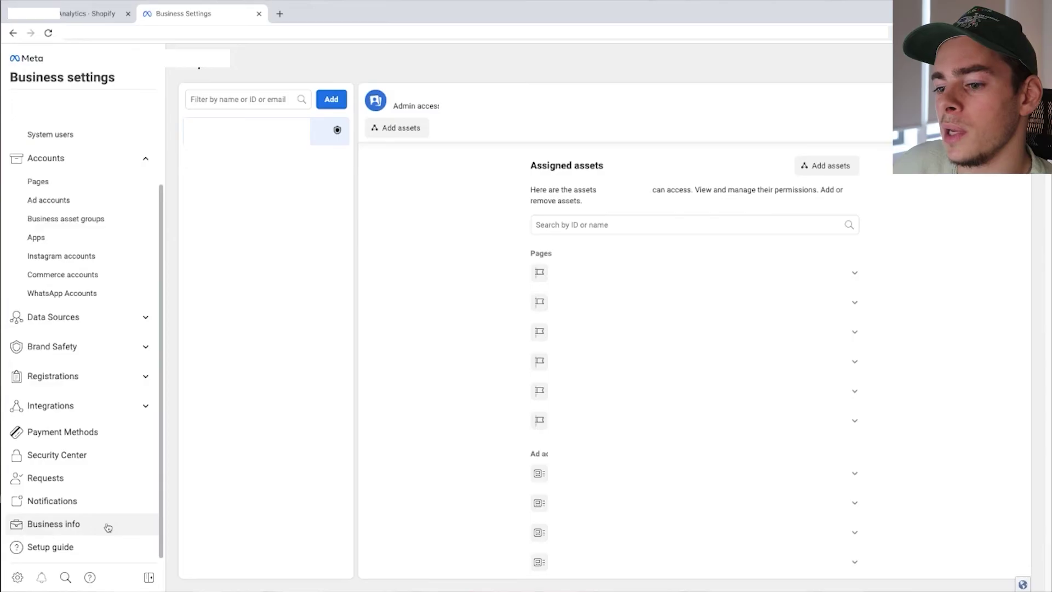
pyautogui.click(57, 524)
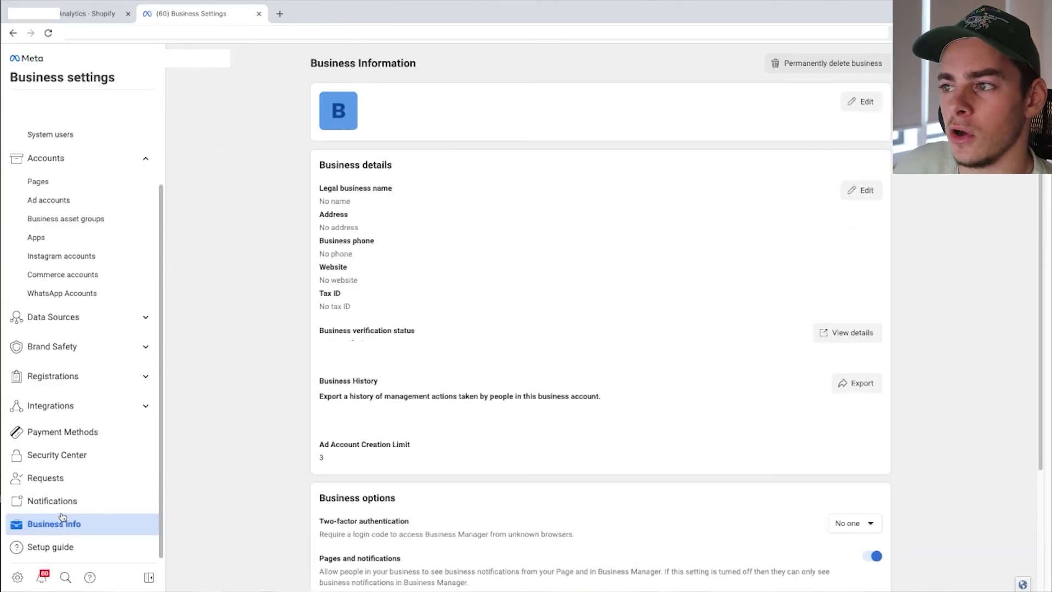